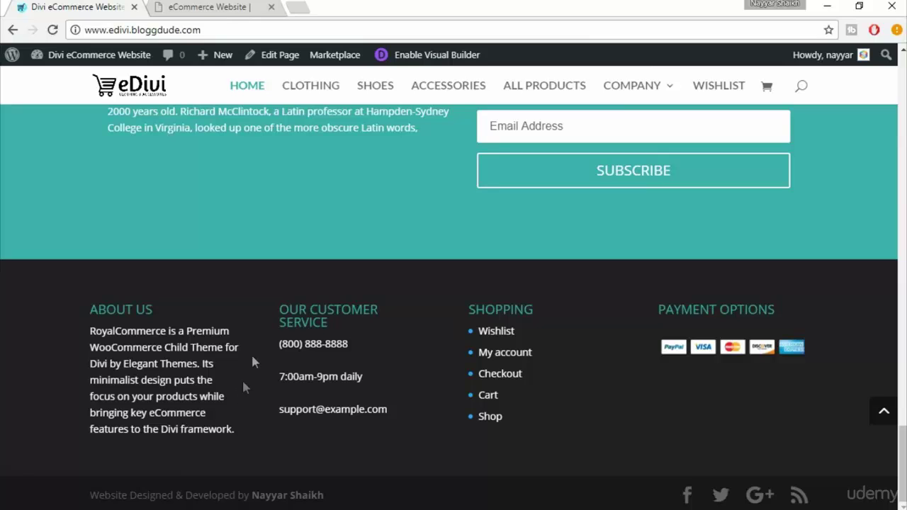
From the udivi admin bar, open the Dashboard in a new tab, then return to eDivi.
left_click(216, 5)
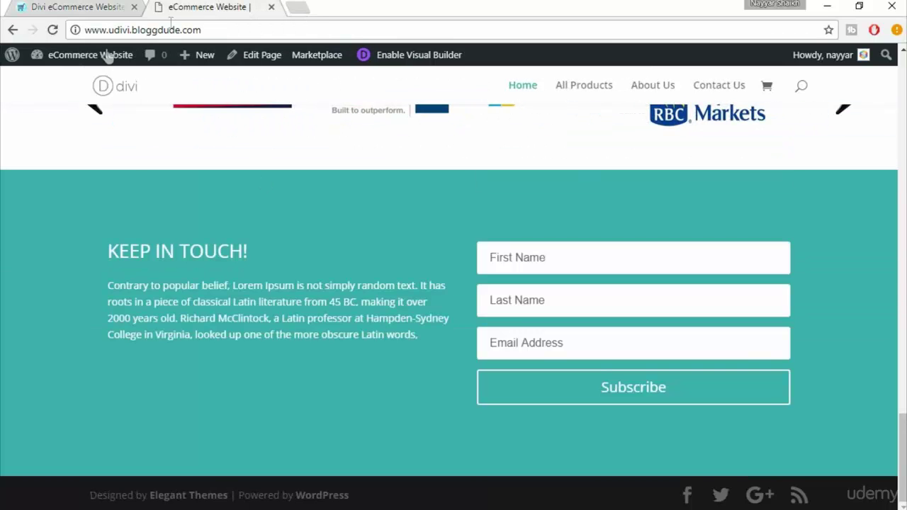
mouse_move(77, 63)
right_click(66, 81)
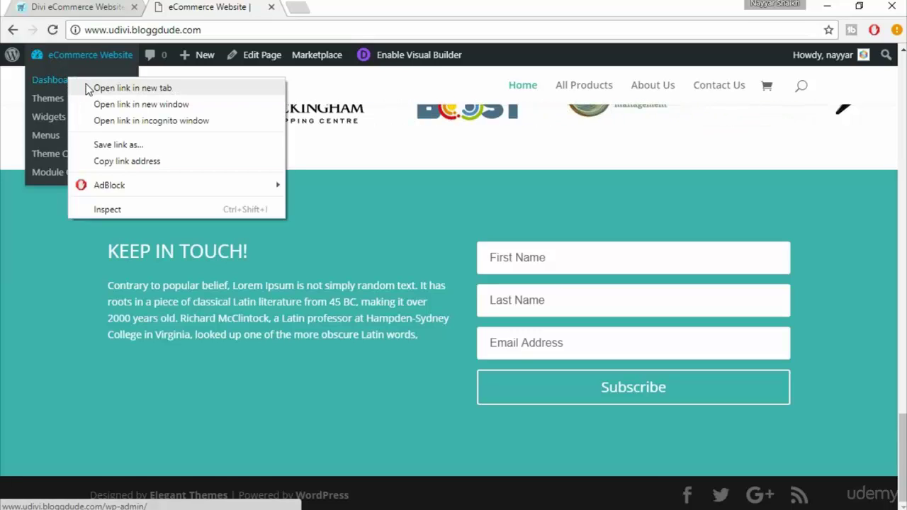
left_click(89, 87)
left_click(28, 6)
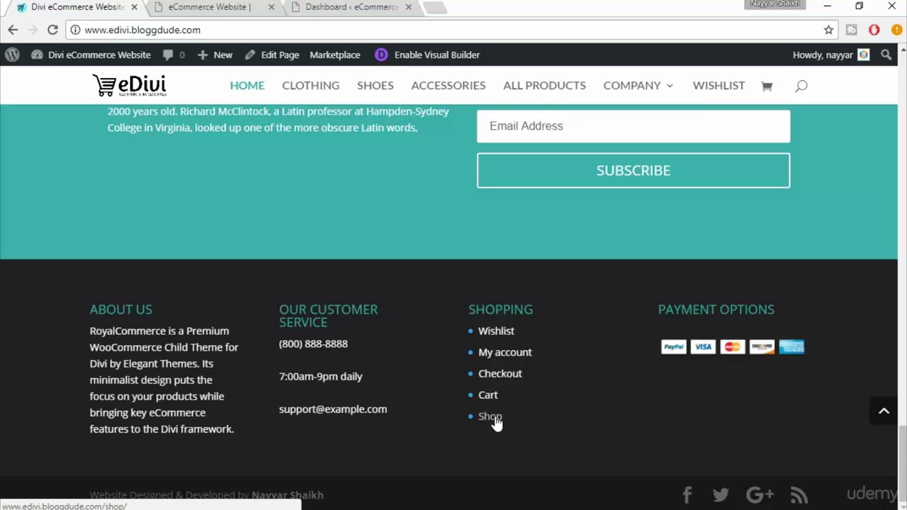
Go to Appearance > Menus in the udivi dashboard to open the MainMenu editor.
left_click(386, 6)
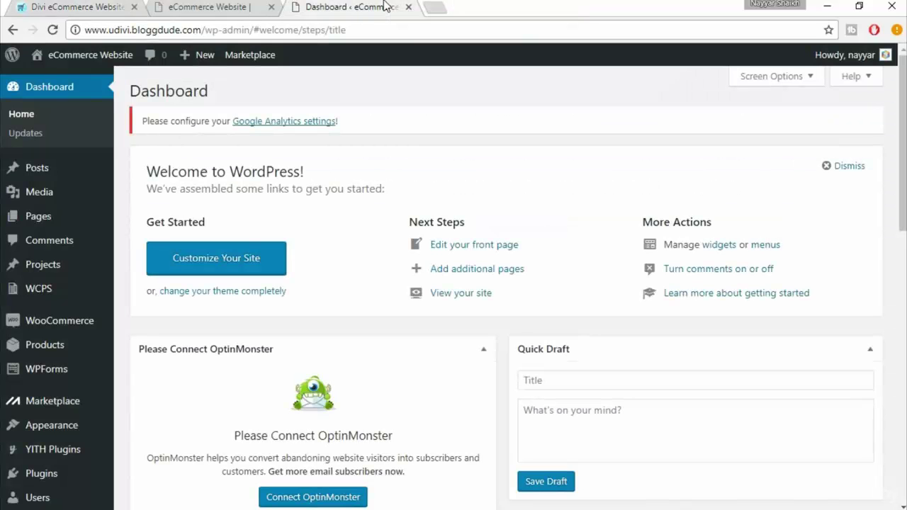
scroll(67, 370, "down", 2)
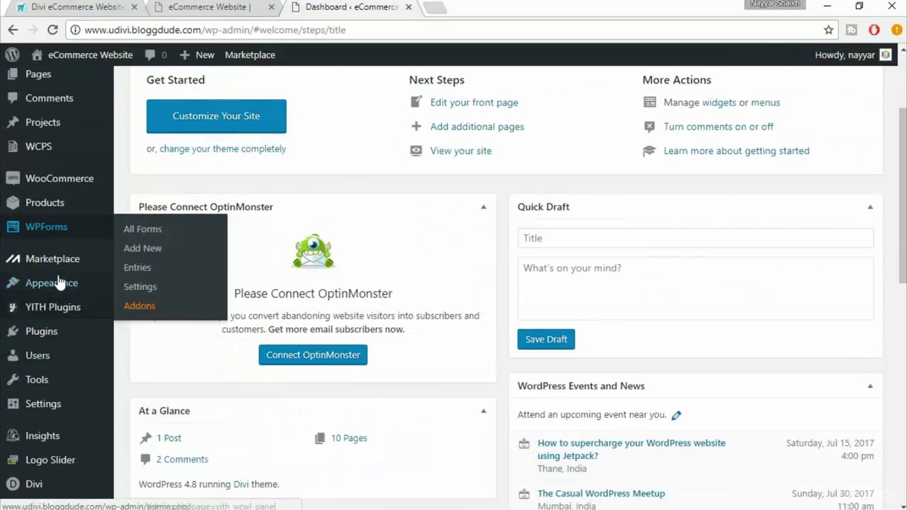
mouse_move(59, 283)
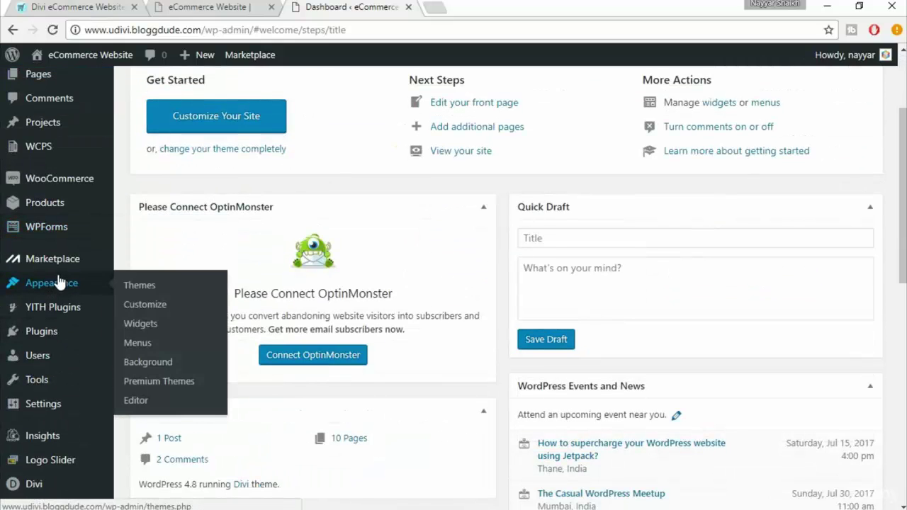
left_click(150, 345)
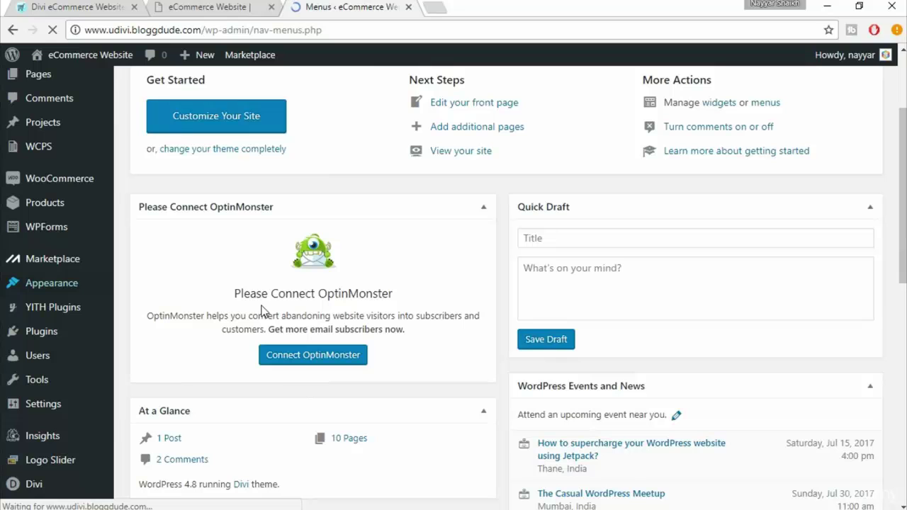
left_click(214, 5)
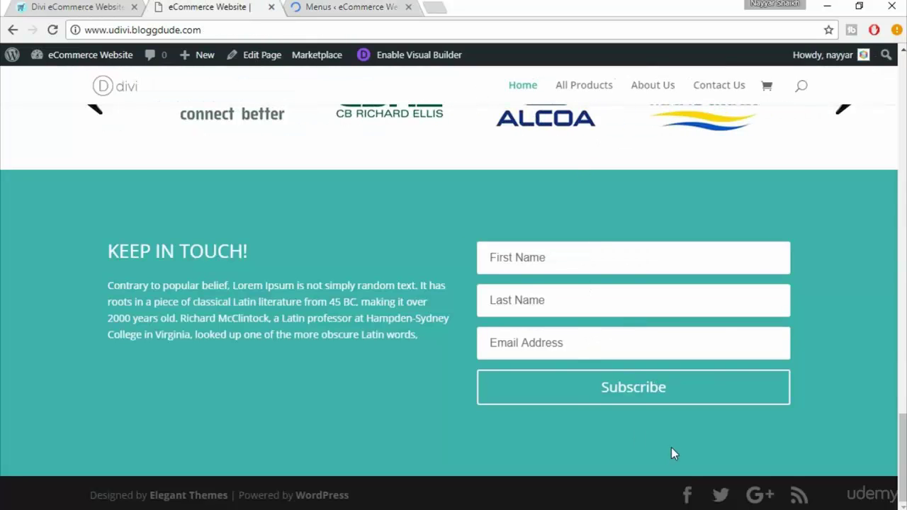
left_click(350, 7)
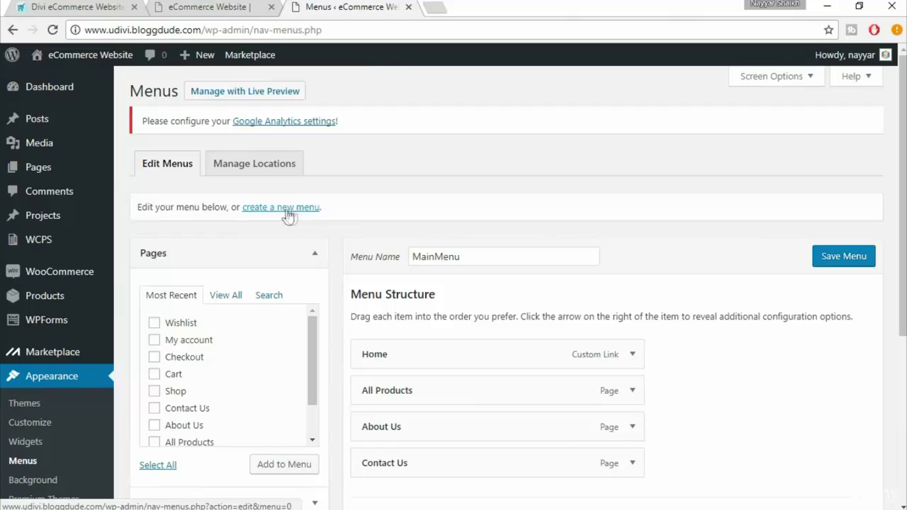
Start a new menu, name it 'FooterMenu', and create it.
left_click(295, 208)
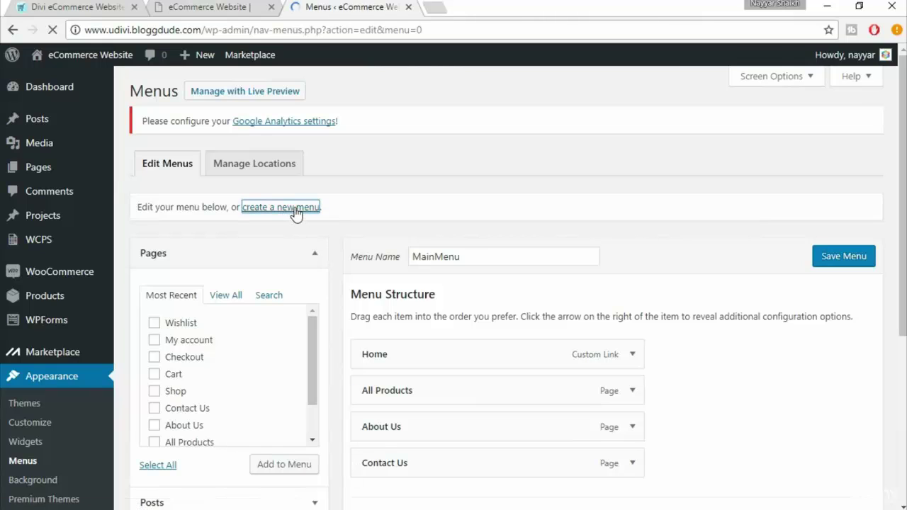
left_click(442, 252)
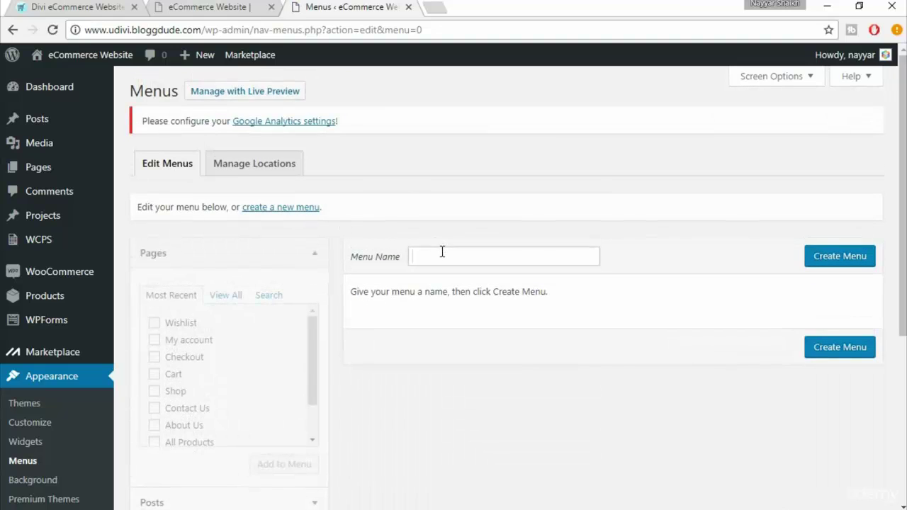
type("F")
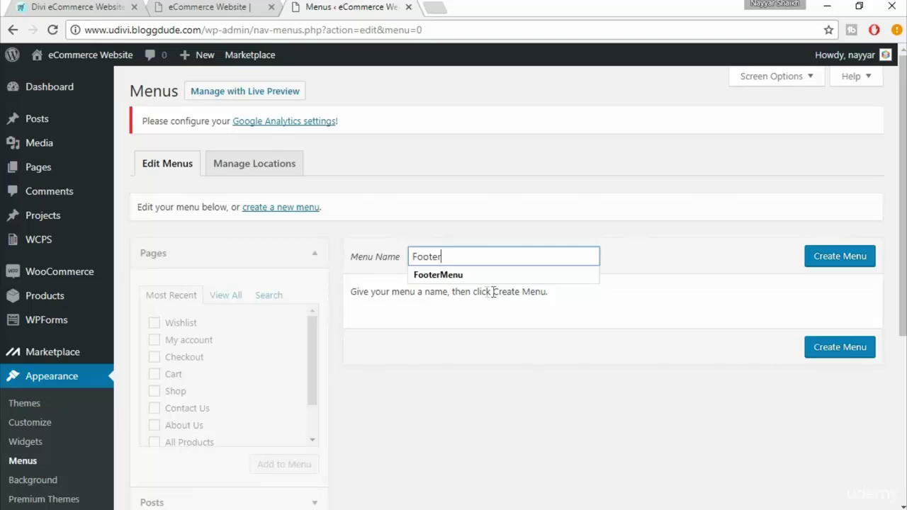
type("ooter")
key("Down")
key("Return")
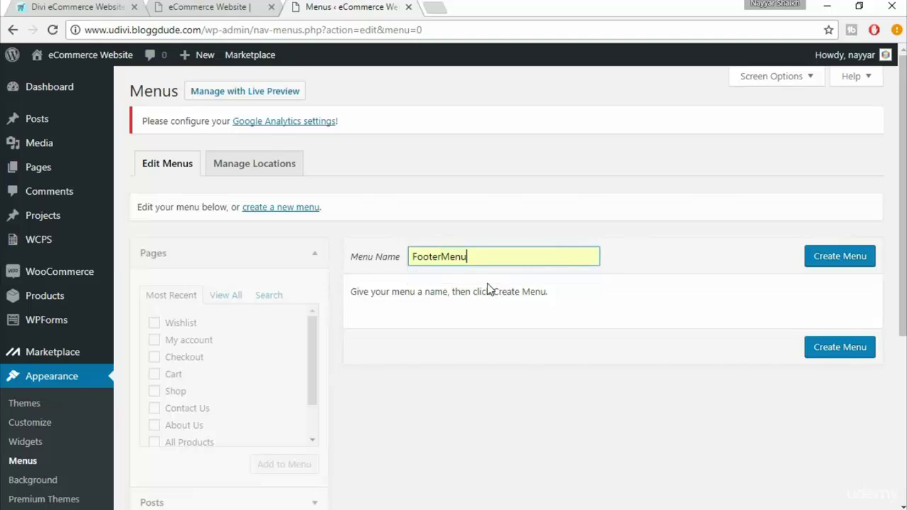
left_click(837, 261)
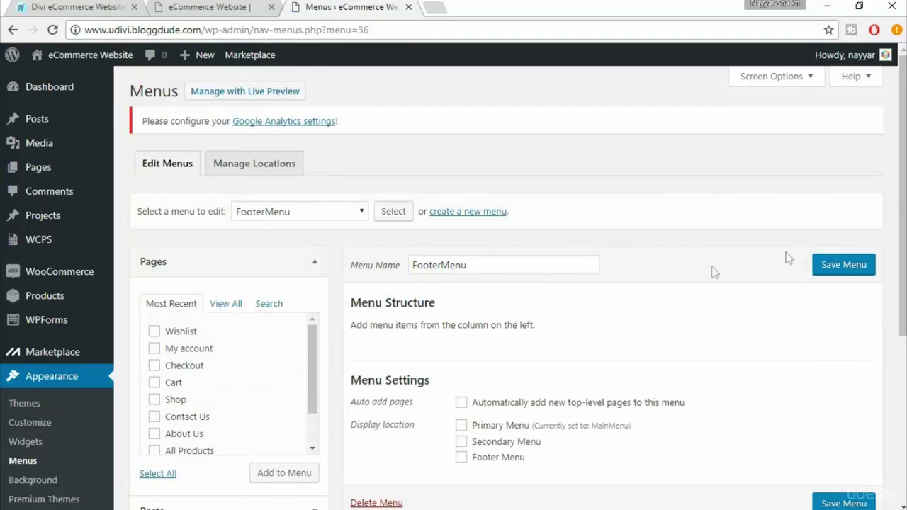
Add the Wishlist, My account, Checkout, Cart and Shop pages to FooterMenu and save.
scroll(215, 347, "down", 1)
scroll(215, 347, "up", 1)
left_click(190, 365)
left_click(175, 383)
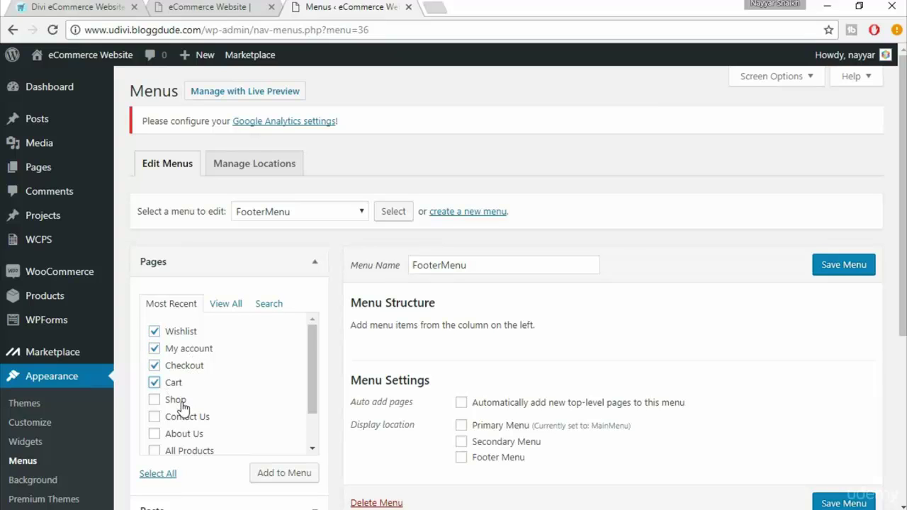
left_click(177, 400)
scroll(229, 415, "down", 3)
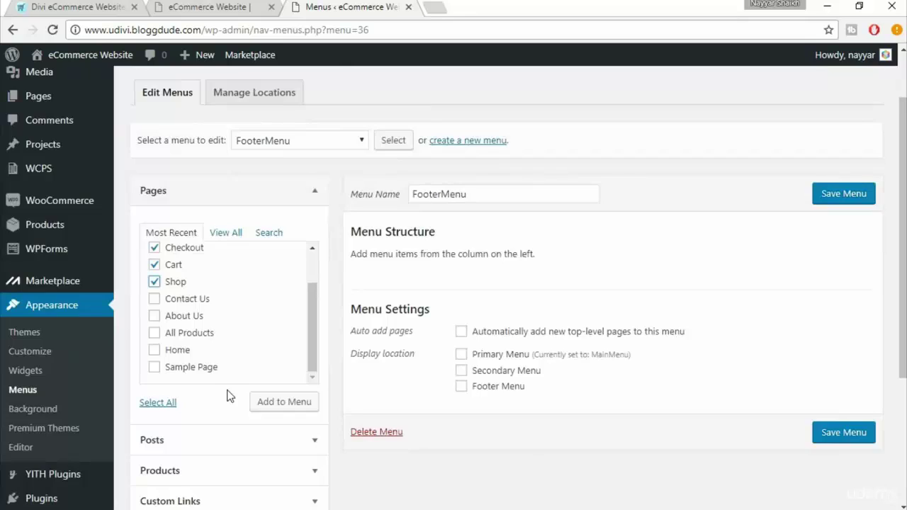
scroll(229, 396, "up", 3)
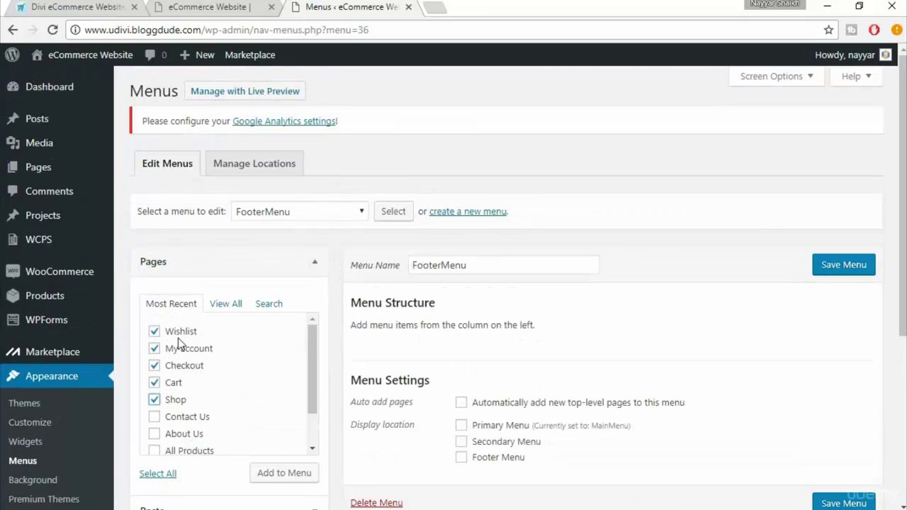
left_click(281, 474)
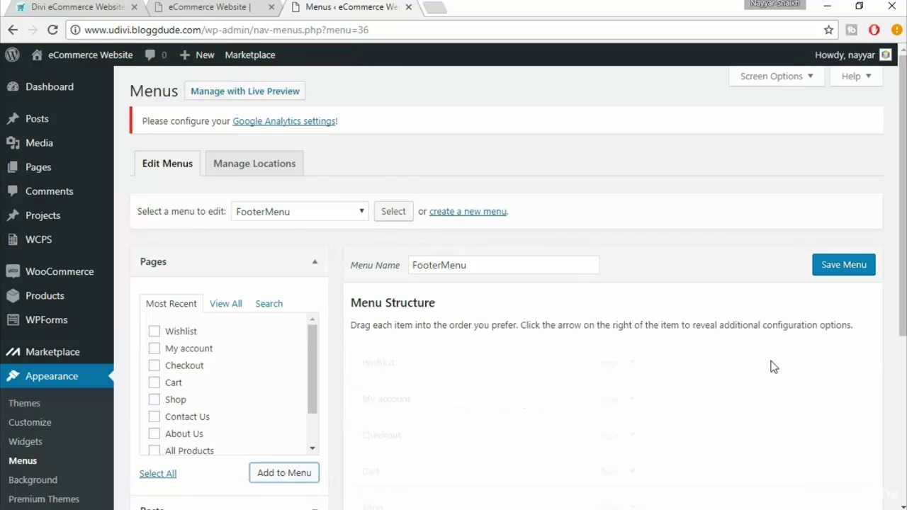
scroll(773, 367, "down", 1)
left_click(846, 203)
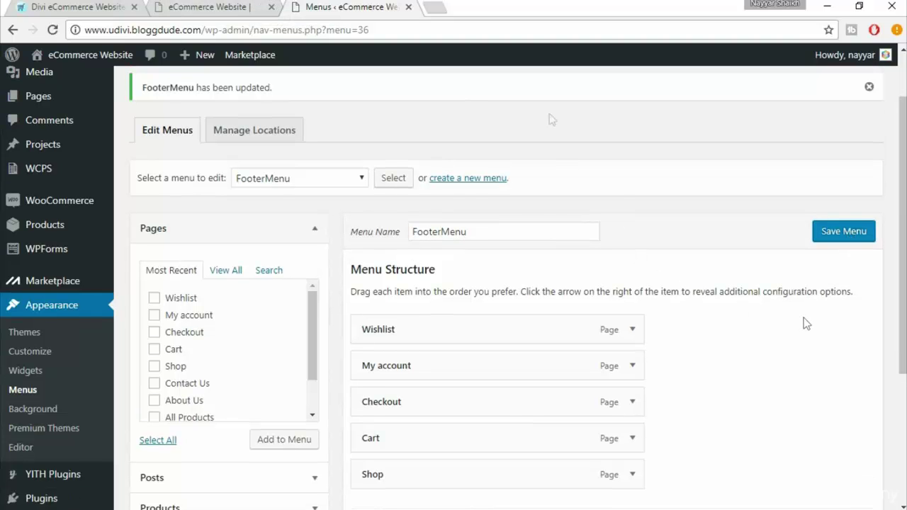
left_click(196, 7)
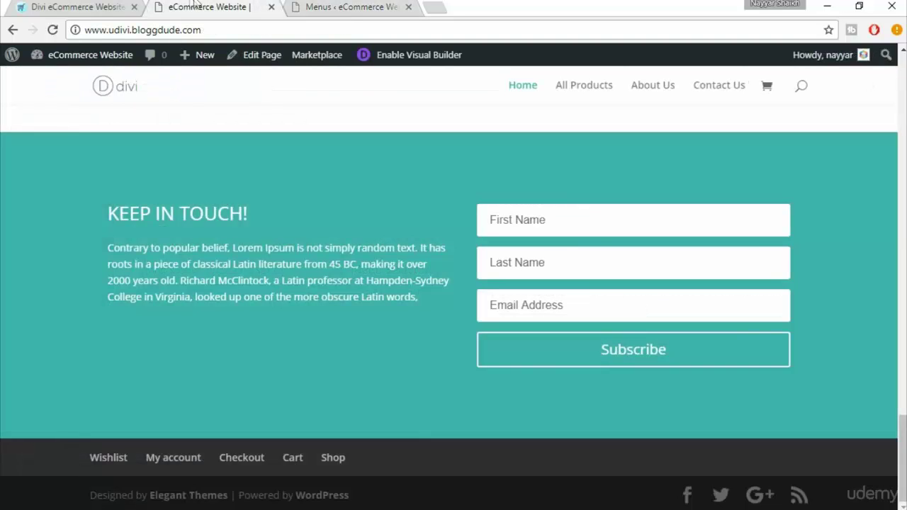
left_click(68, 7)
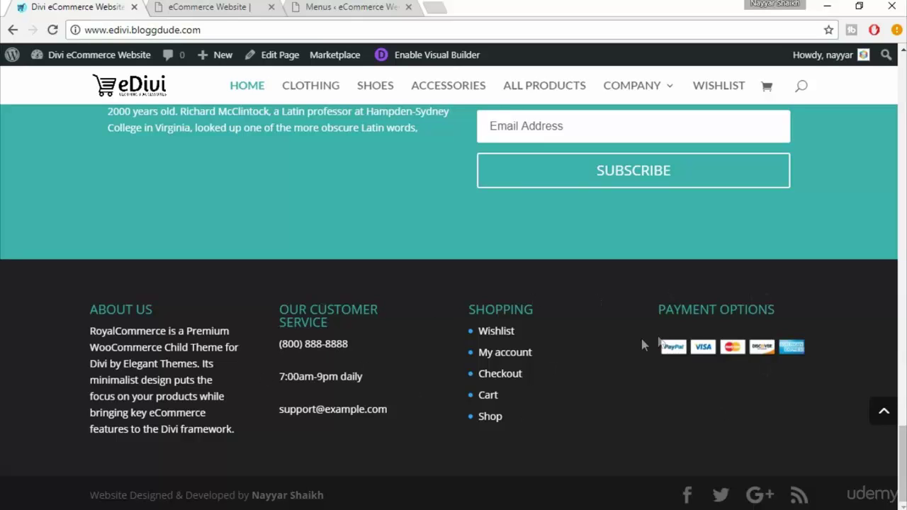
left_click(351, 7)
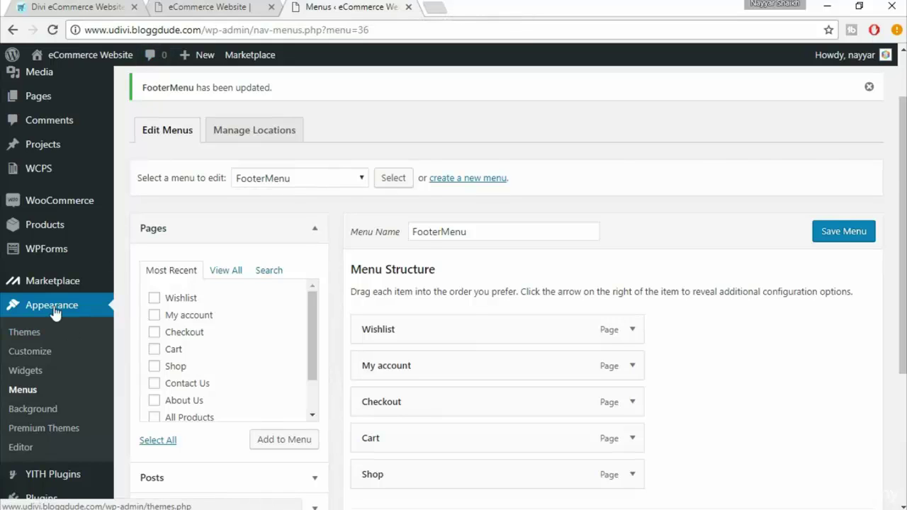
scroll(21, 312, "down", 2)
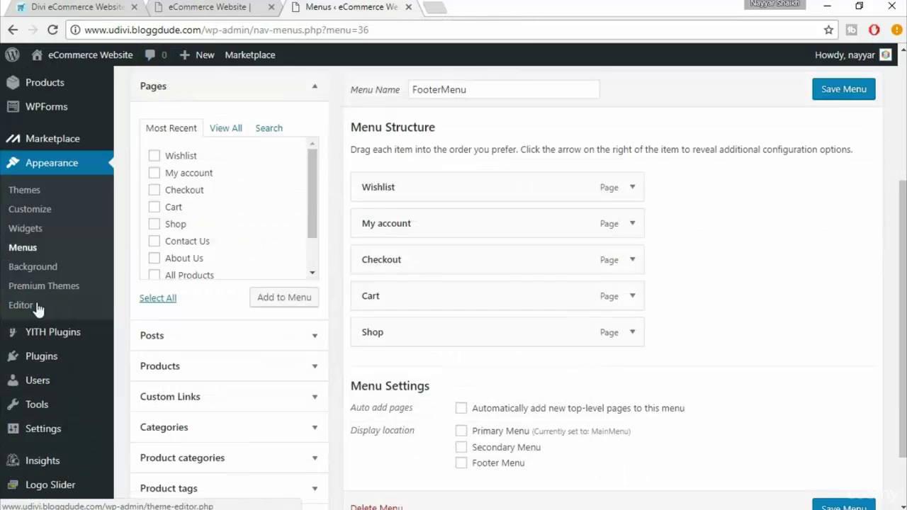
Open Appearance > Widgets and expand the empty Footer Area #1, checking eDivi's footer columns.
left_click(32, 236)
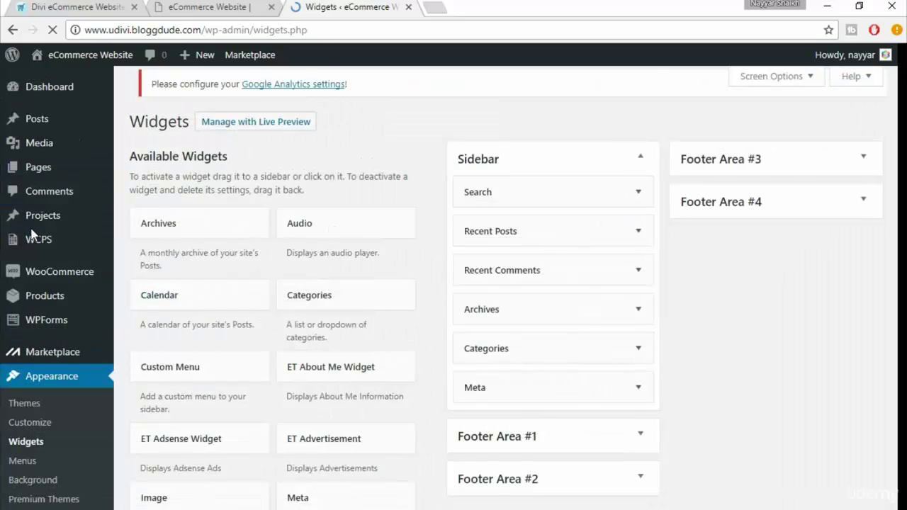
scroll(737, 319, "down", 3)
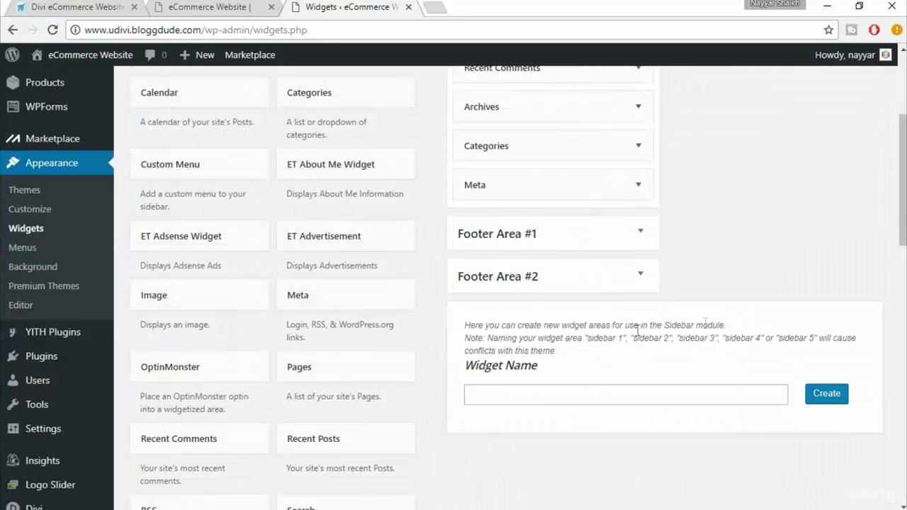
left_click(586, 243)
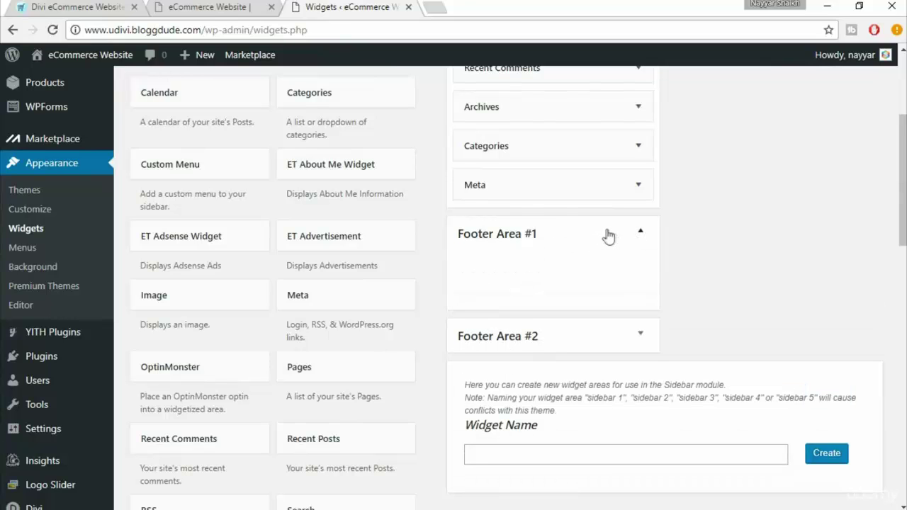
left_click(107, 7)
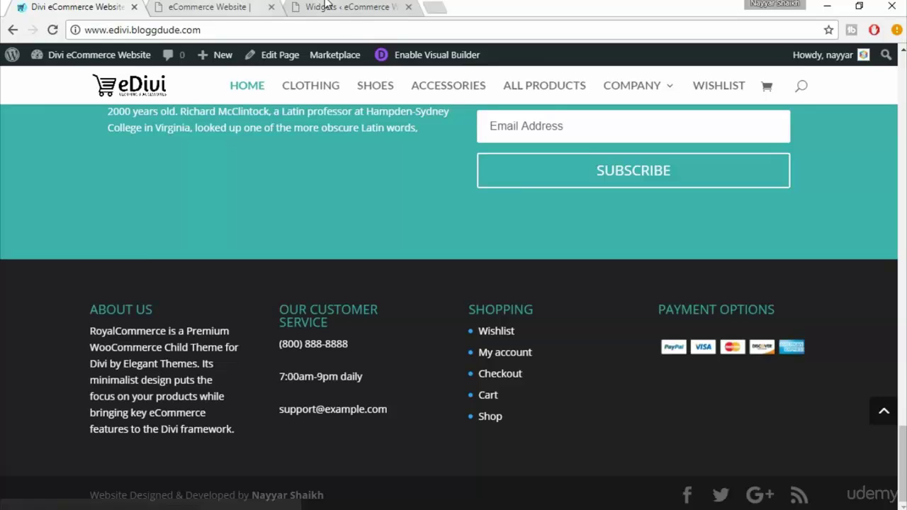
left_click(347, 7)
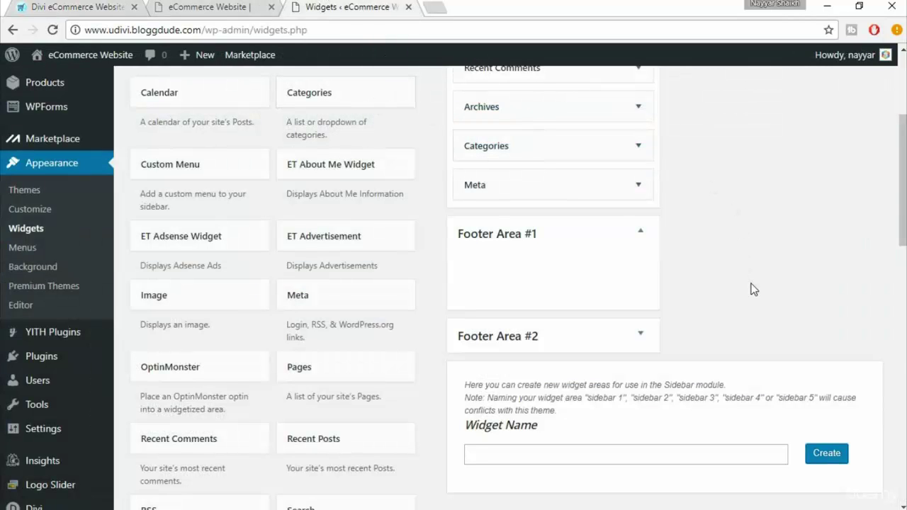
scroll(737, 301, "down", 4)
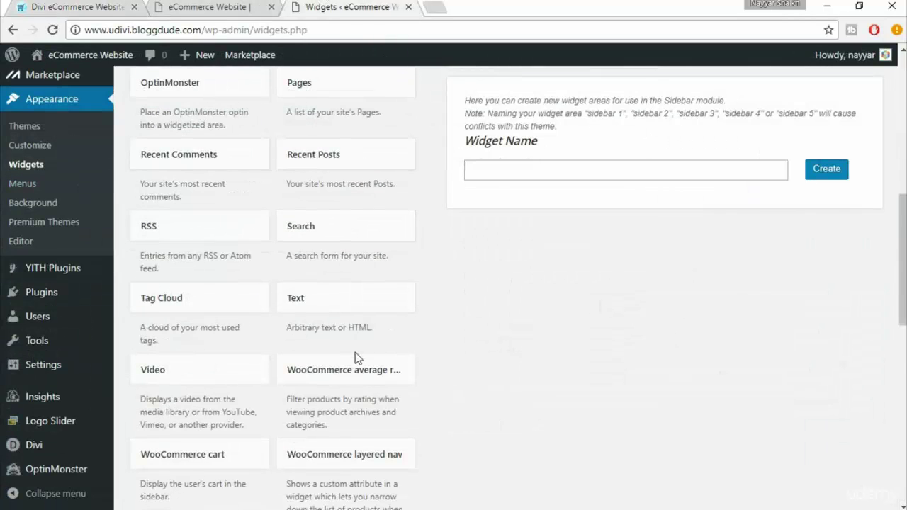
Assign a Text widget to Footer Area #1 and add it.
left_click(373, 302)
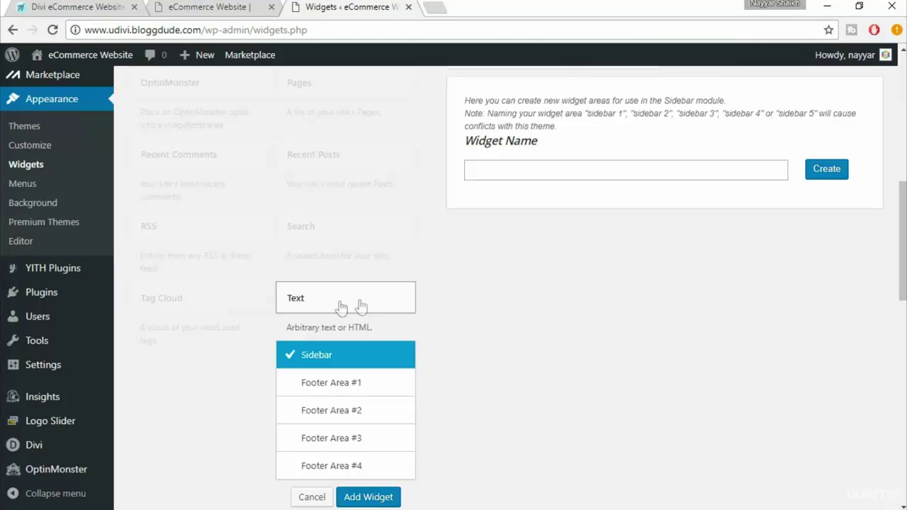
left_click(356, 389)
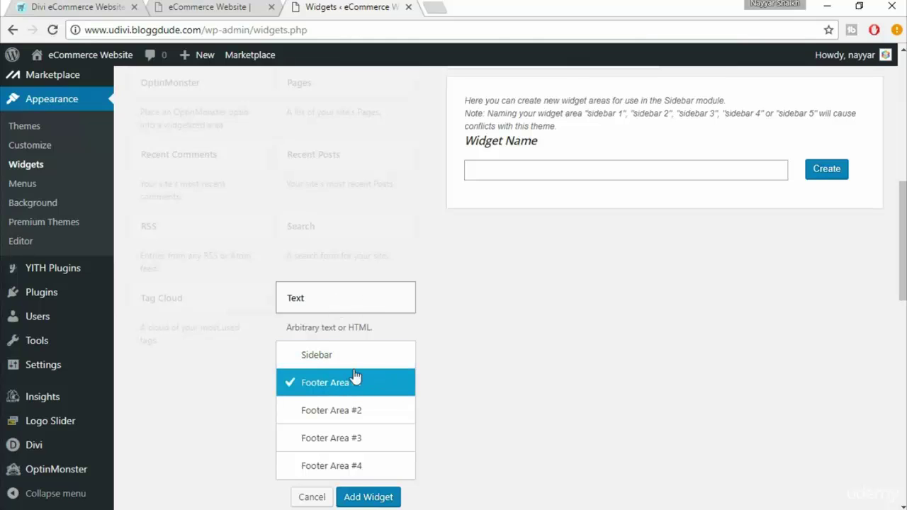
scroll(346, 314, "down", 1)
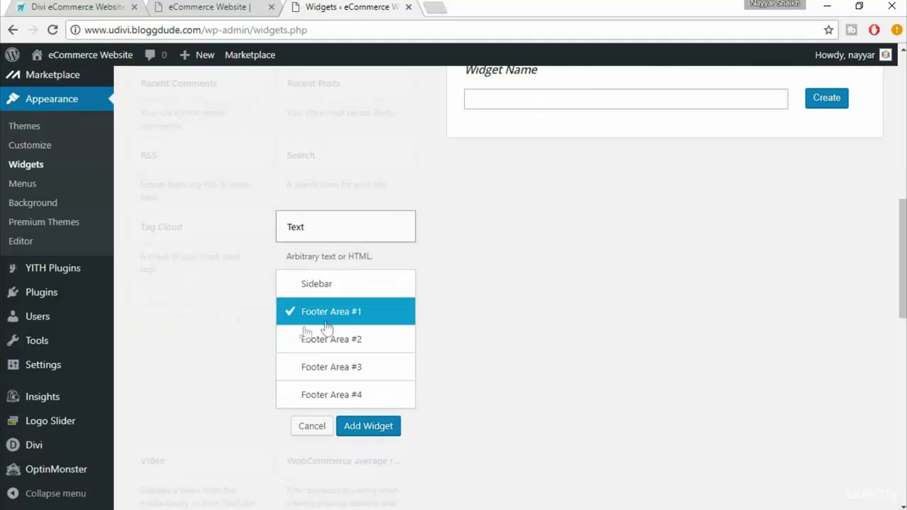
left_click(368, 428)
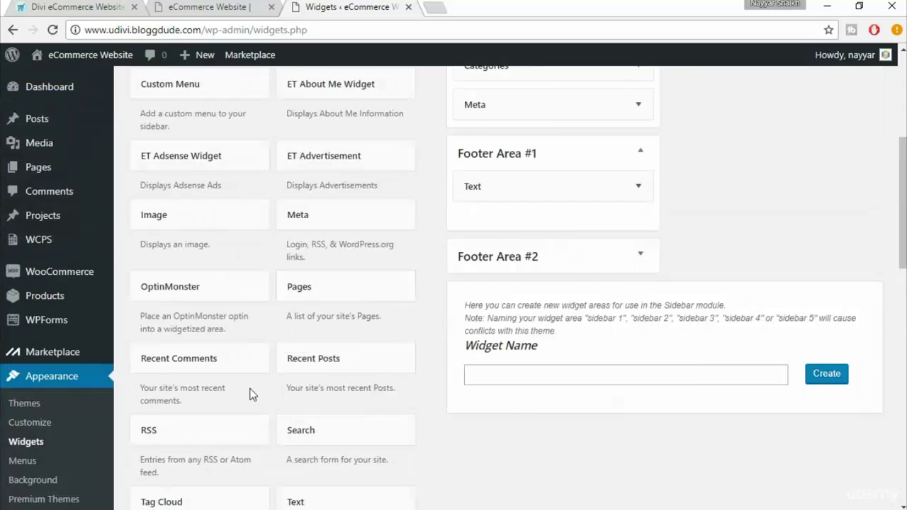
Copy eDivi's ABOUT US heading into the Text widget's title.
left_click(446, 237)
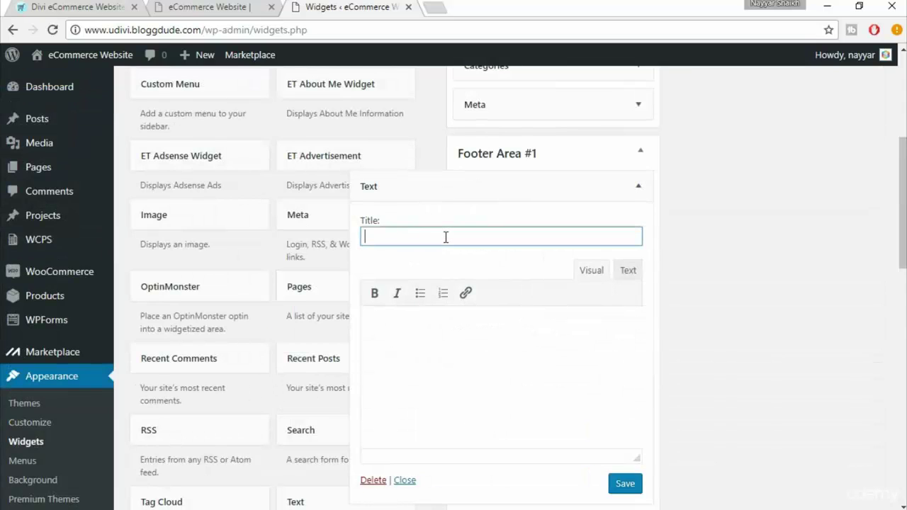
left_click(105, 6)
left_click_drag(87, 311, 174, 312)
key("ctrl+c")
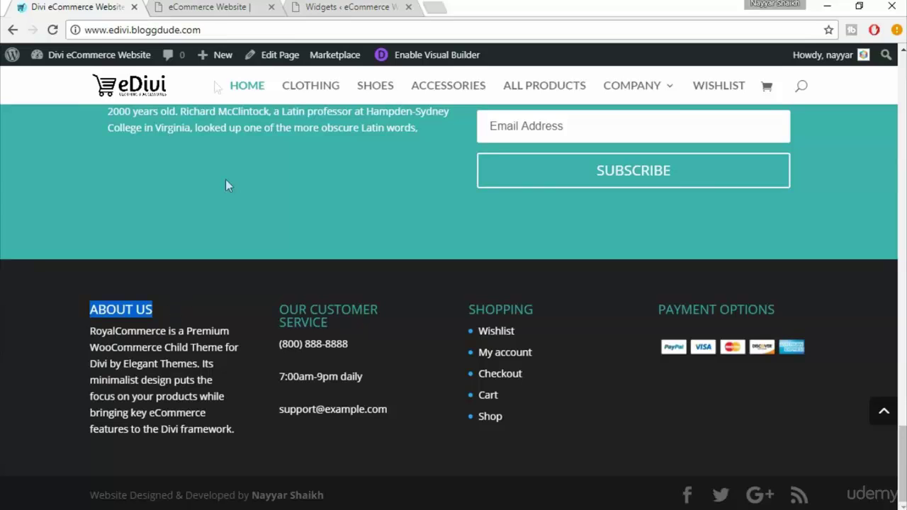
left_click(308, 7)
key("ctrl+v")
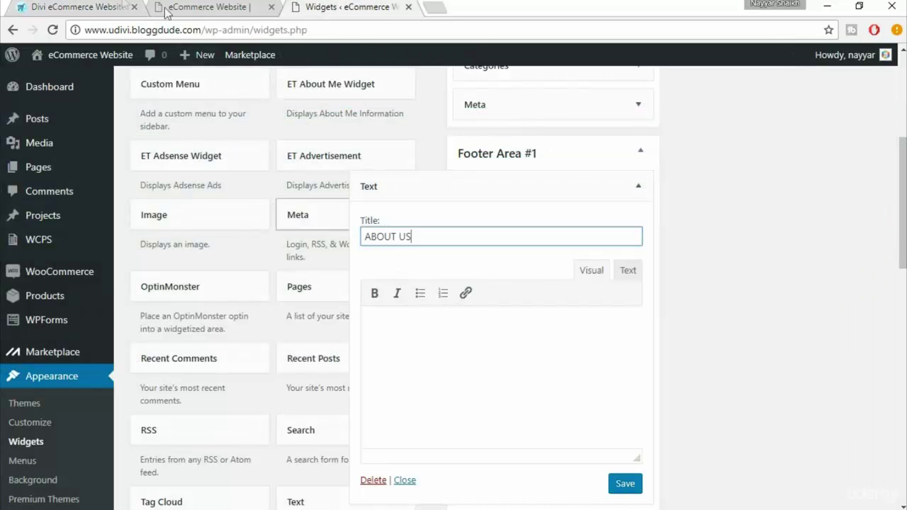
Paste eDivi's About Us RoyalCommerce paragraph into the widget body and save it.
left_click(121, 5)
left_click_drag(236, 433, 90, 336)
key("ctrl+c")
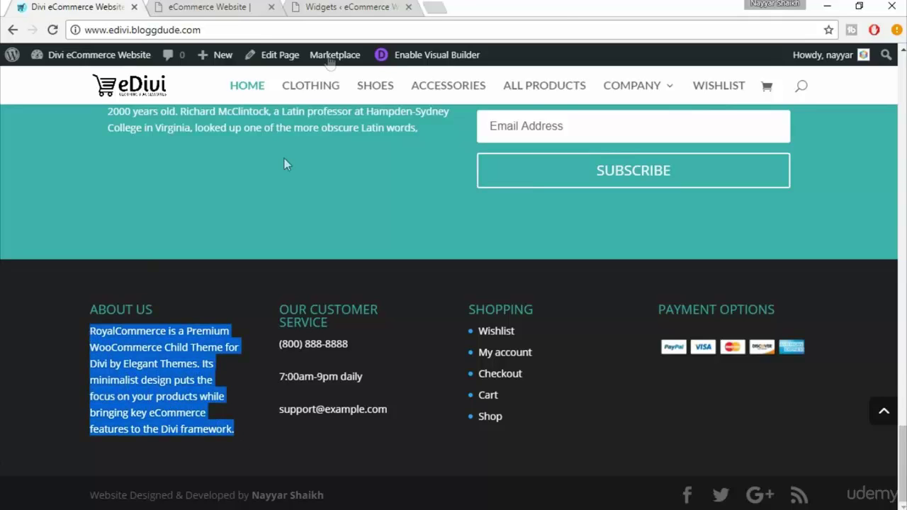
left_click(353, 7)
left_click(499, 378)
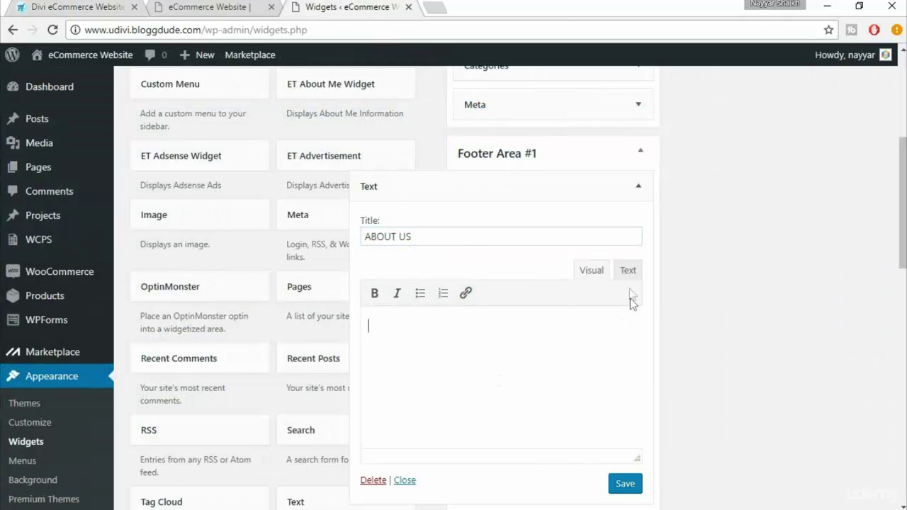
key("ctrl+v")
left_click(626, 487)
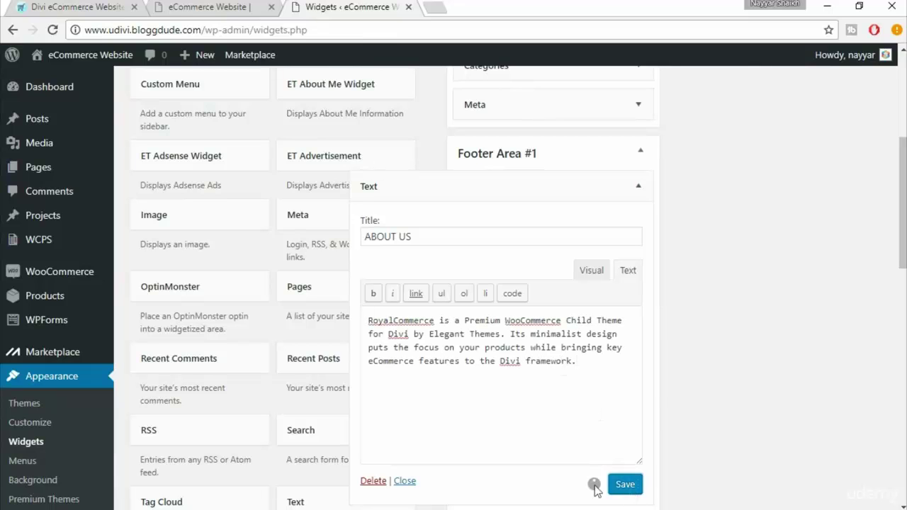
Collapse the ABOUT US widget and Footer Area #1, then copy eDivi's OUR CUSTOMER SERVICE heading.
left_click(639, 198)
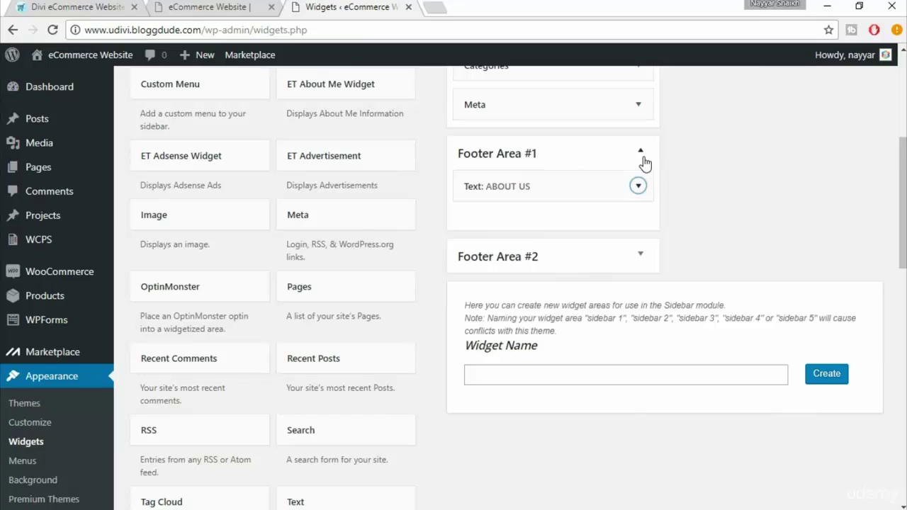
left_click(644, 162)
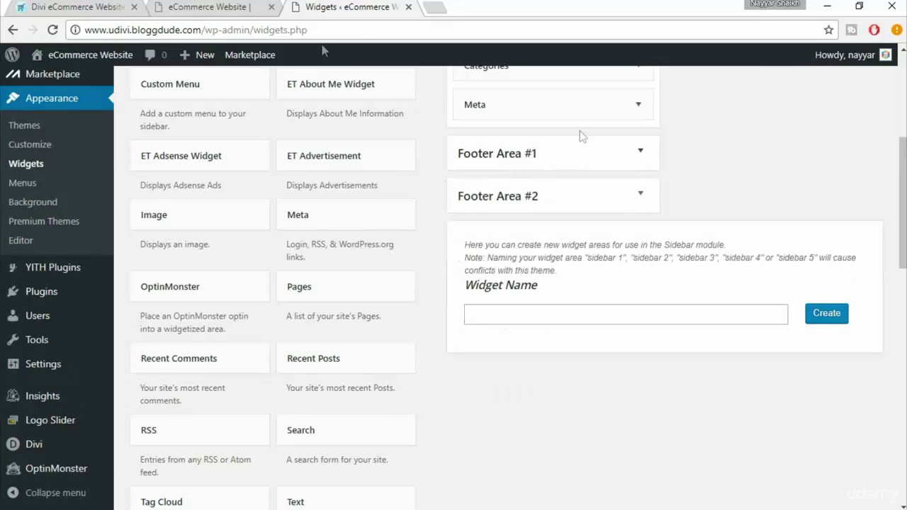
left_click(122, 6)
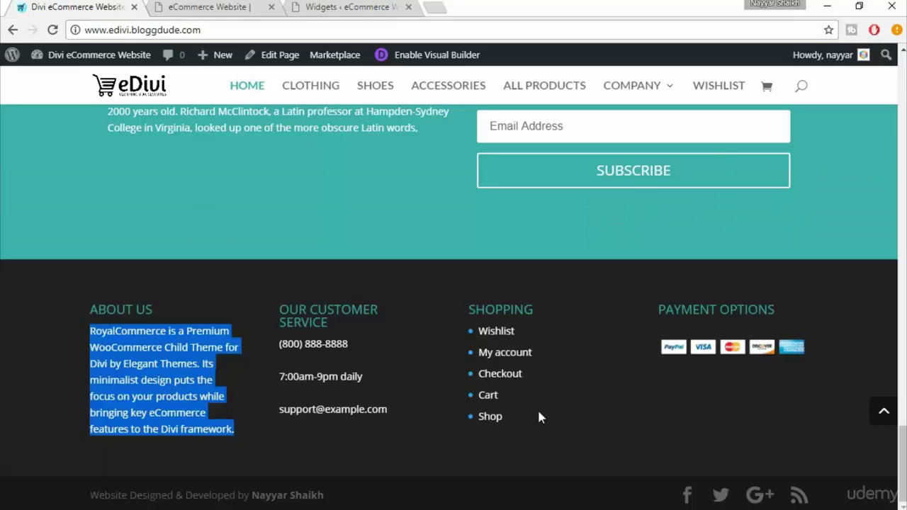
left_click_drag(279, 315, 362, 326)
key("ctrl+c")
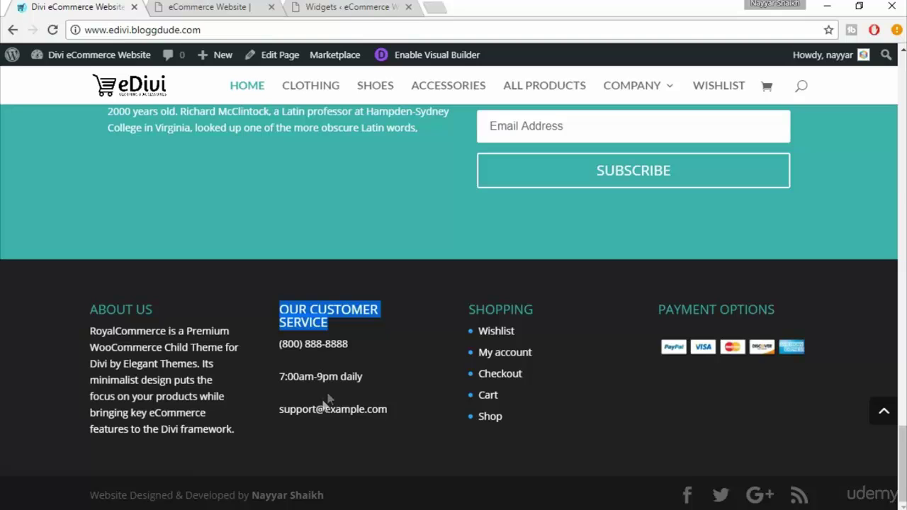
left_click(379, 8)
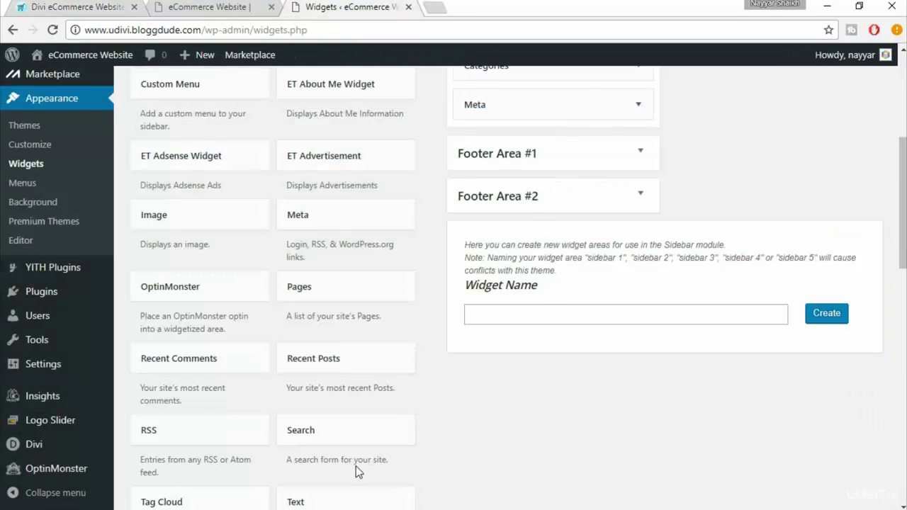
Add a Text widget to Footer Area #2 titled OUR CUSTOMER SERVICE.
scroll(354, 464, "down", 1)
left_click(344, 437)
scroll(419, 459, "down", 2)
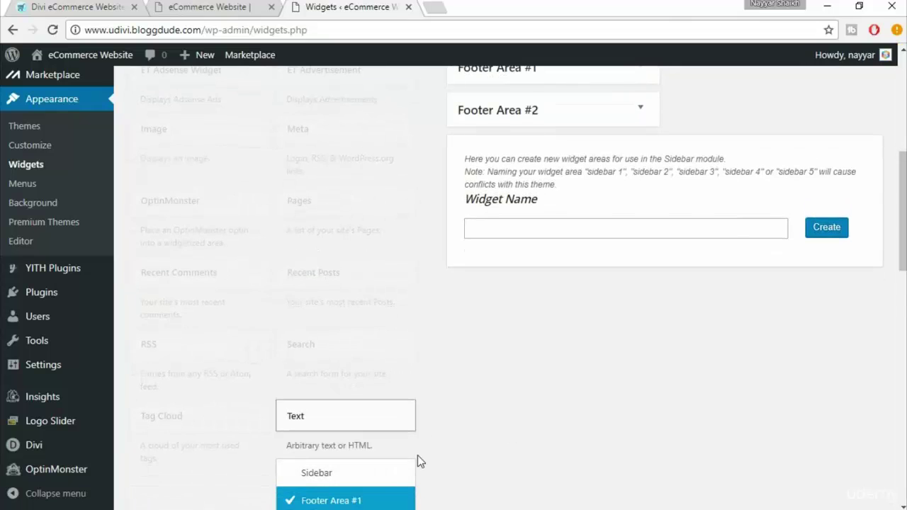
left_click(330, 392)
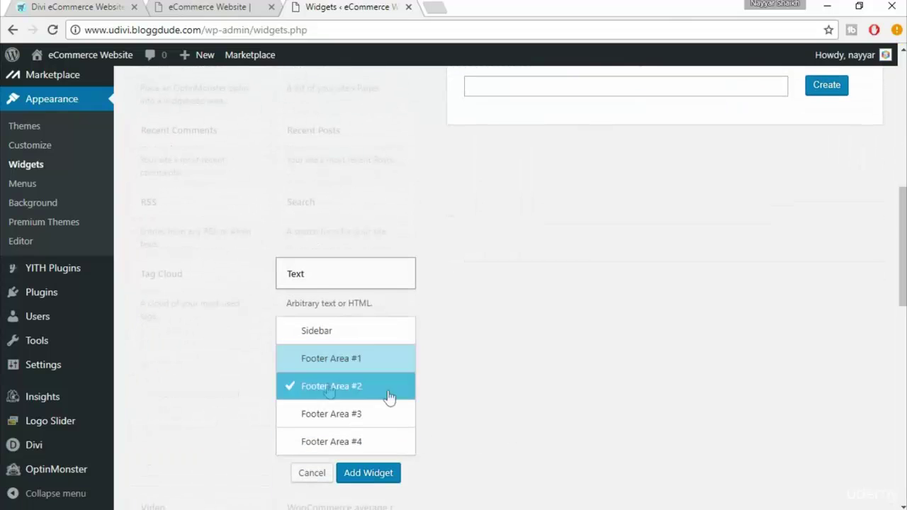
left_click(369, 473)
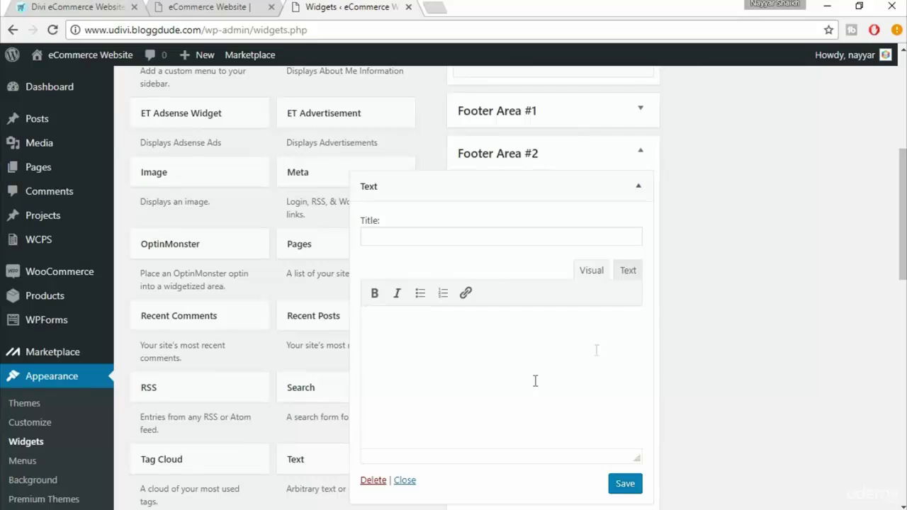
left_click(450, 235)
key("ctrl+v")
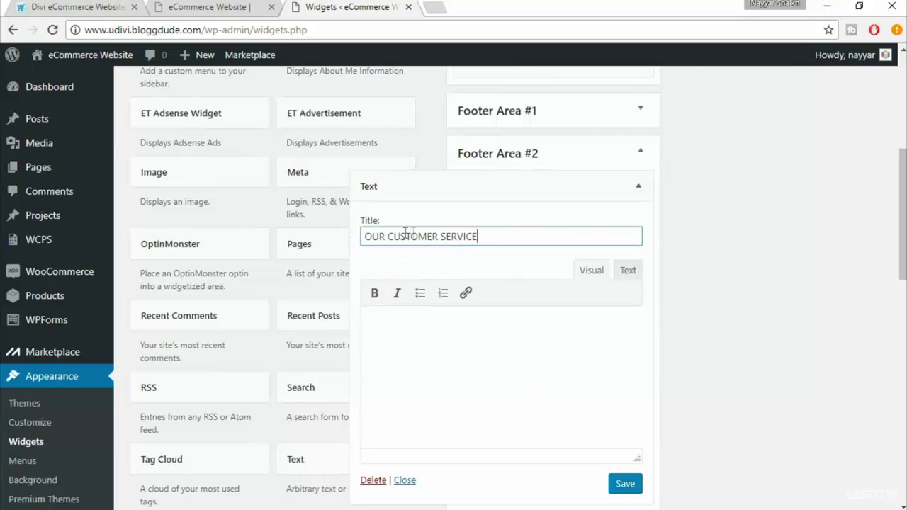
Copy the phone, hours and support e-mail lines from eDivi's footer.
left_click(51, 4)
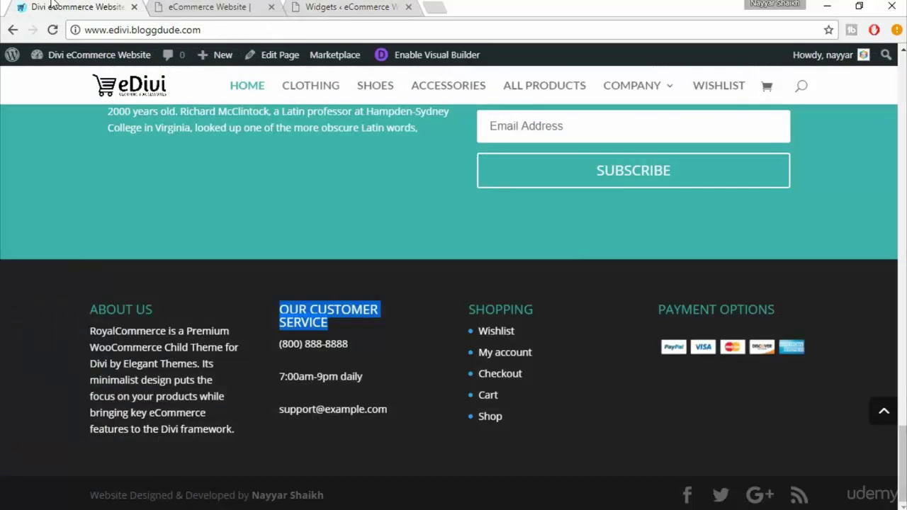
left_click(276, 342)
mouse_move(275, 342)
left_mouse_down()
mouse_move(387, 412)
mouse_move(278, 345)
left_mouse_up()
left_click(387, 412)
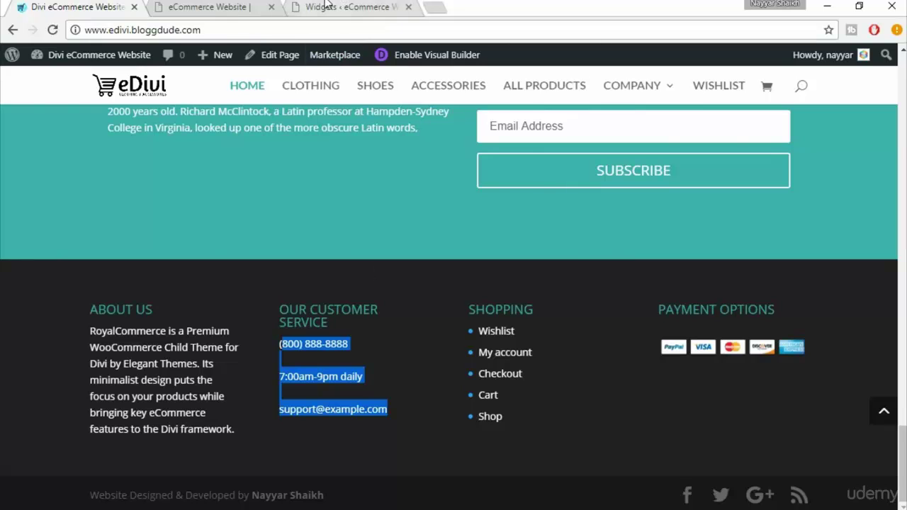
left_click(348, 8)
Paste the contact lines in the Text tab, fix the phone number, and save the widget.
left_click(500, 361)
left_click(628, 271)
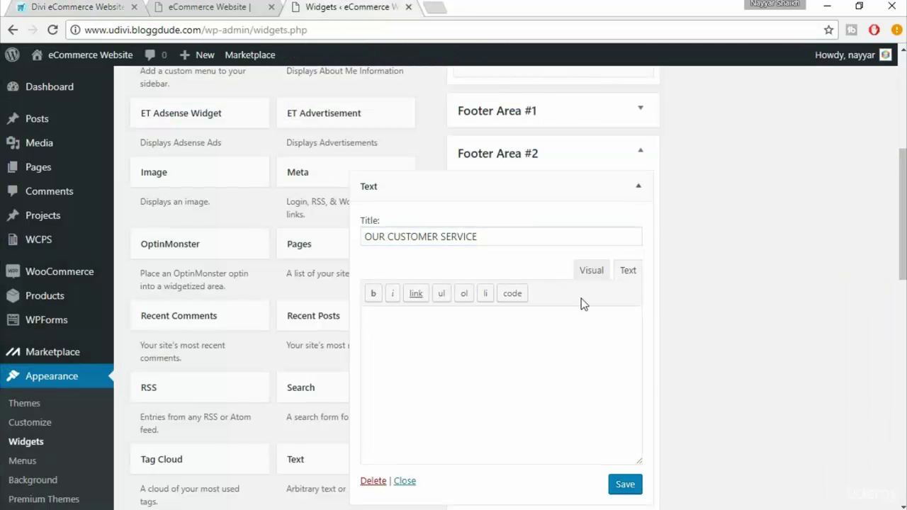
key("ctrl+v")
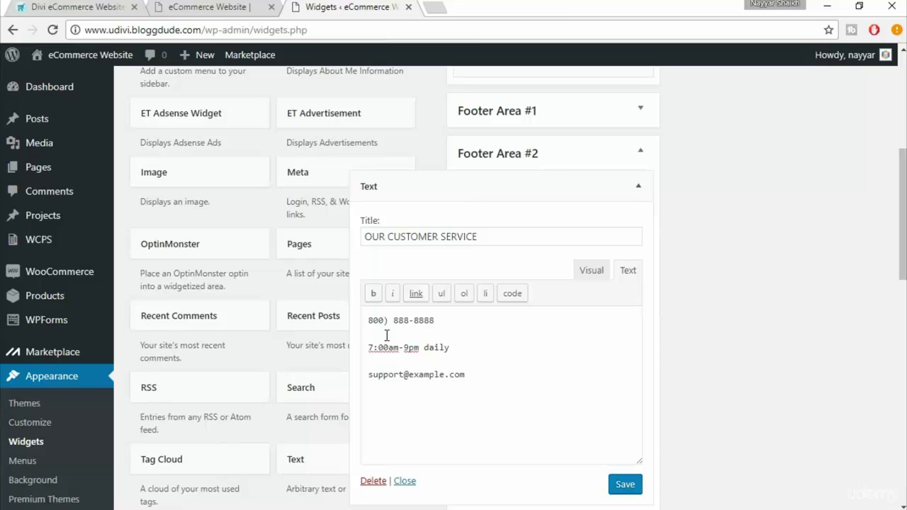
type("(")
left_click_drag(468, 381, 369, 376)
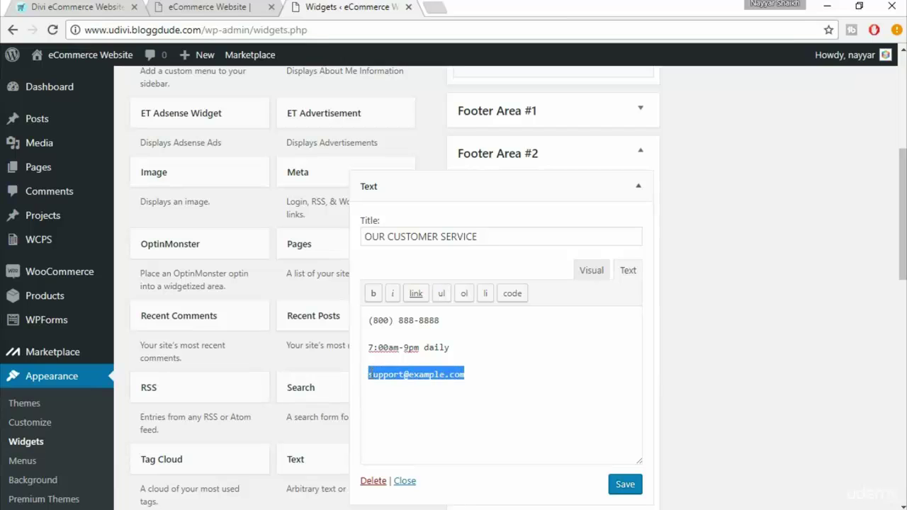
left_click(599, 272)
left_click(625, 489)
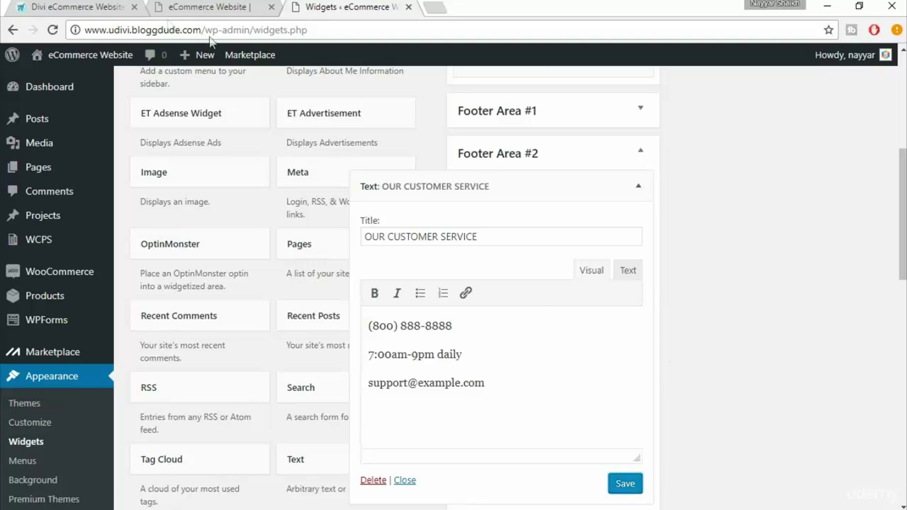
Copy eDivi's SHOPPING heading and collapse the OUR CUSTOMER SERVICE widget.
left_click(93, 6)
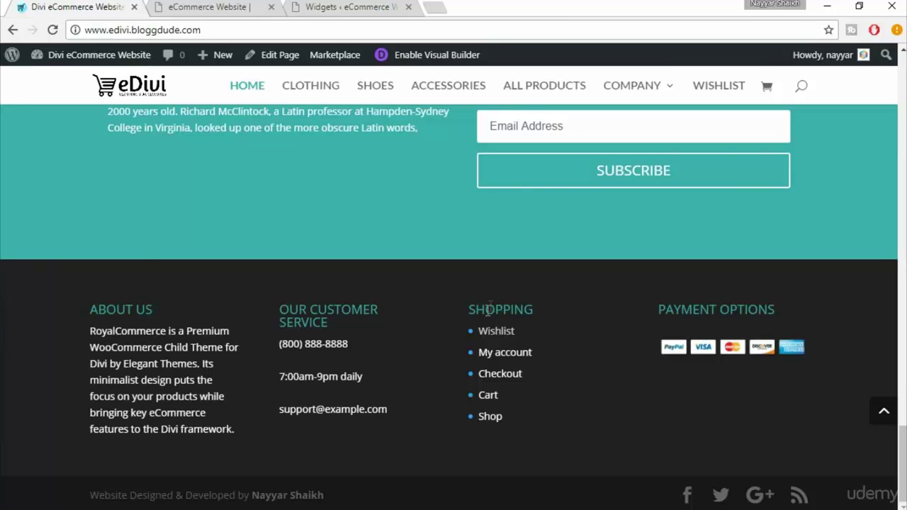
double_click(538, 314)
left_click(534, 308)
double_click(534, 309)
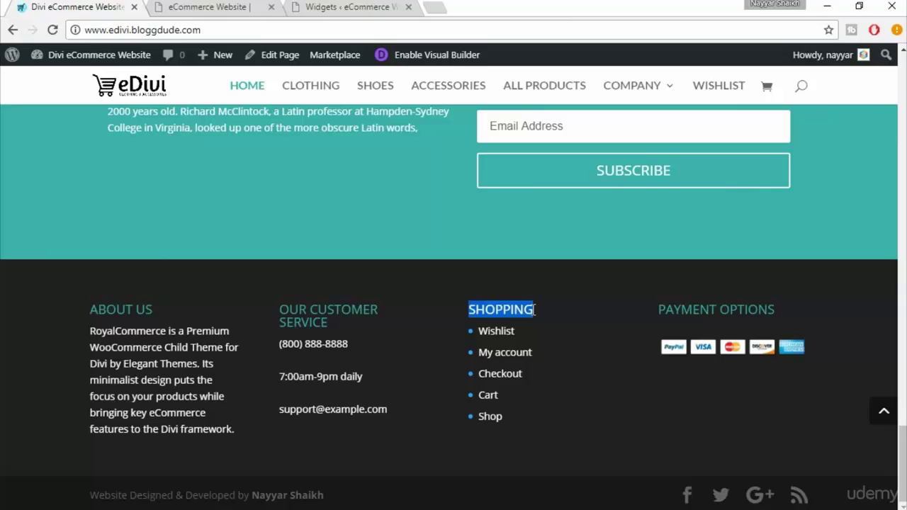
left_click(350, 8)
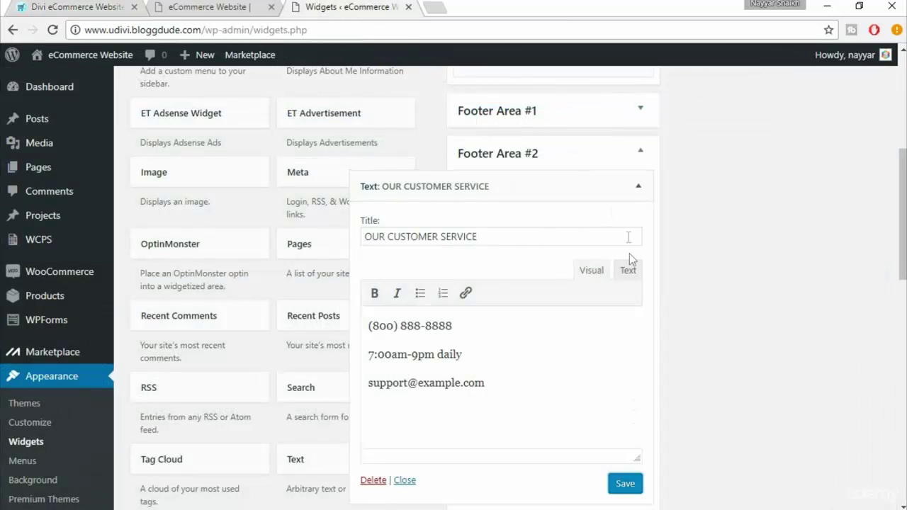
left_click(638, 187)
Add a Custom Menu widget to Footer Area #3.
scroll(667, 261, "down", 1)
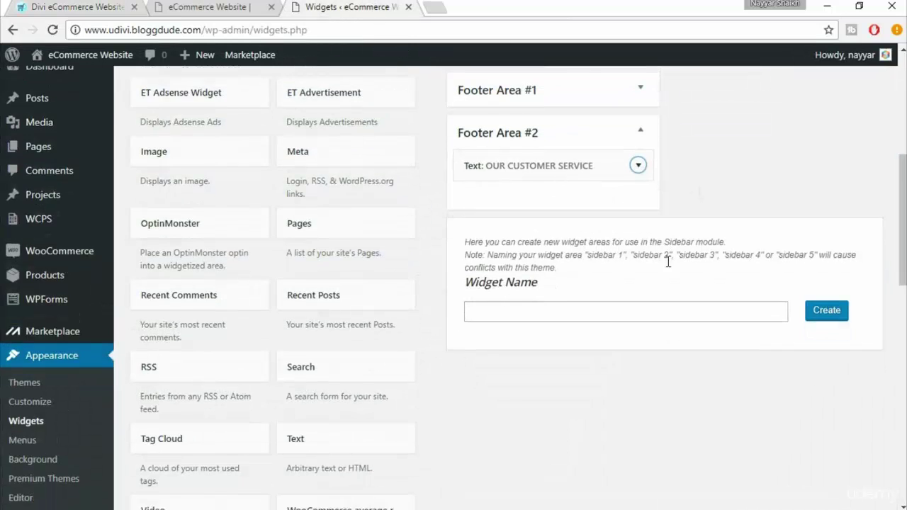
scroll(556, 320, "down", 8)
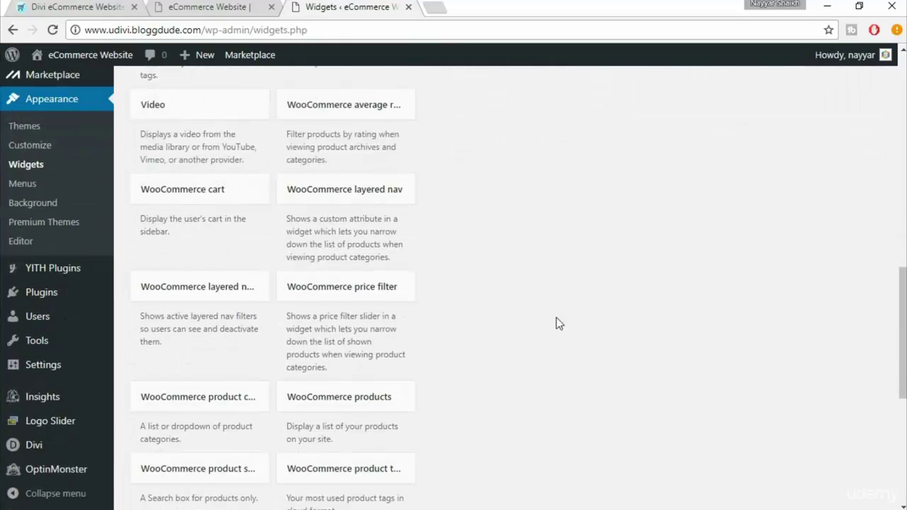
scroll(557, 318, "up", 12)
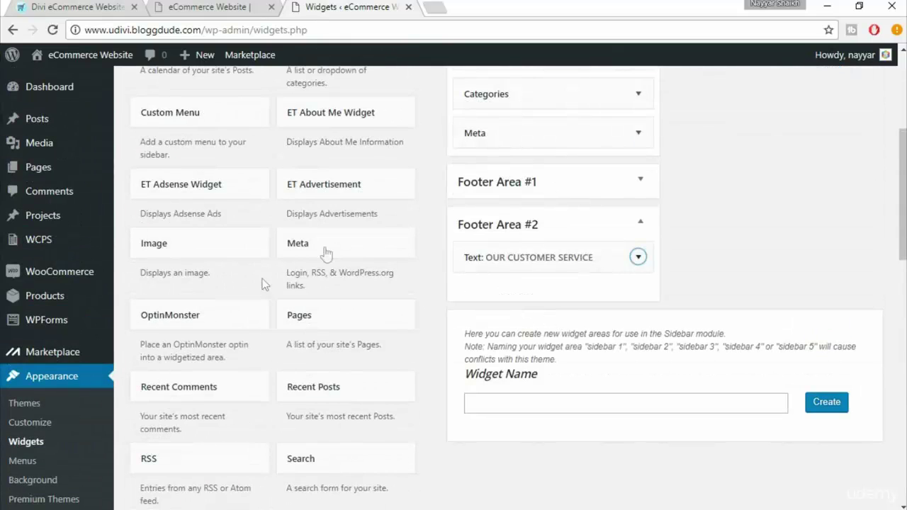
left_click(247, 120)
left_click(209, 268)
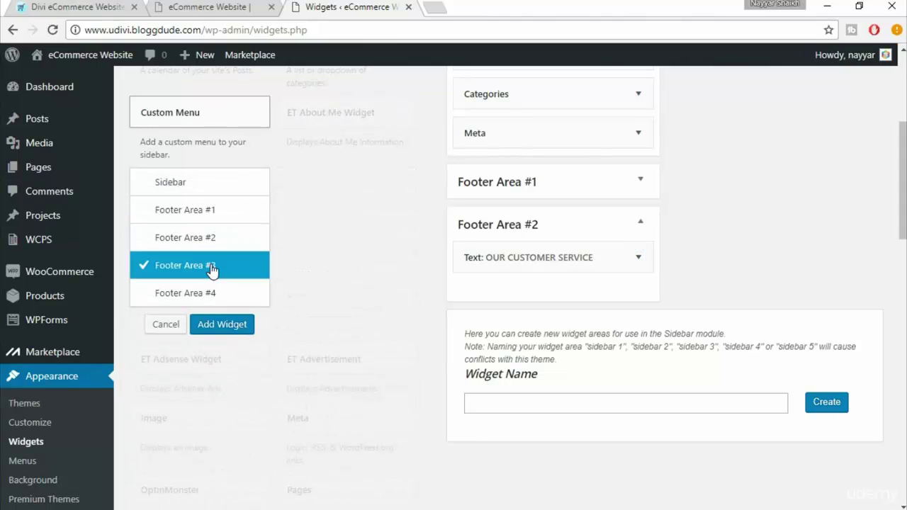
left_click(223, 325)
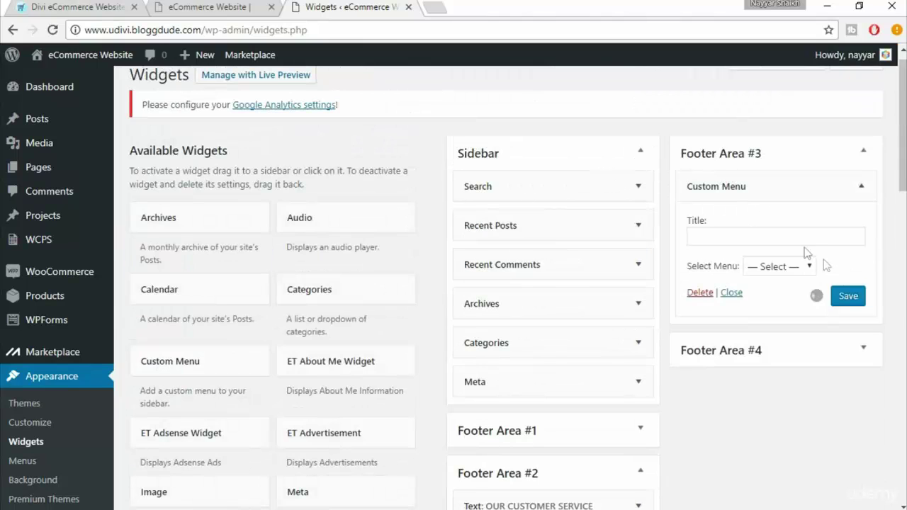
Title the menu widget SHOPPING, set it to FooterMenu, save, and collapse Footer Area #3.
left_click(796, 238)
type("SHOPPING")
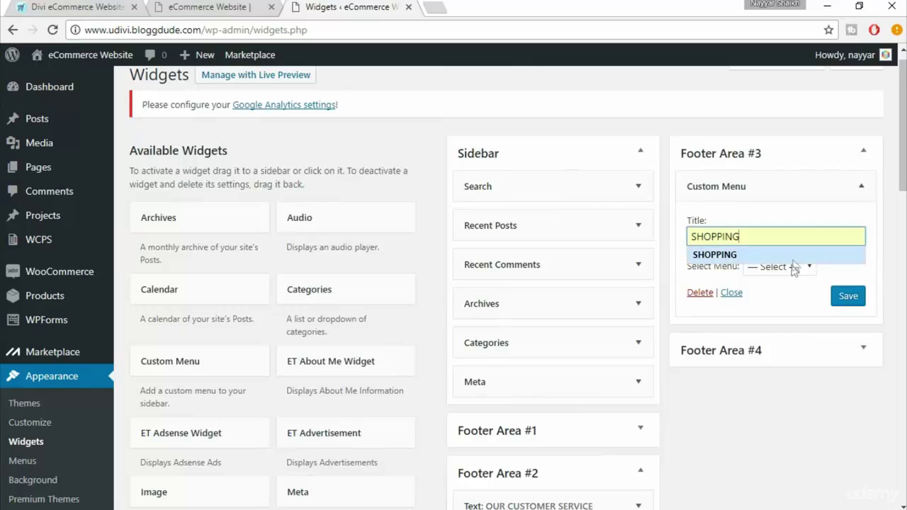
left_click(804, 254)
left_click(785, 268)
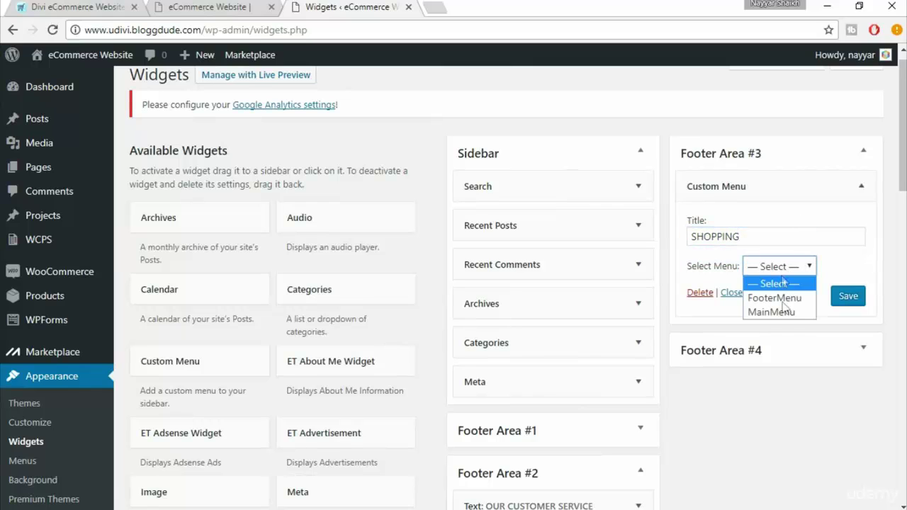
left_click(778, 298)
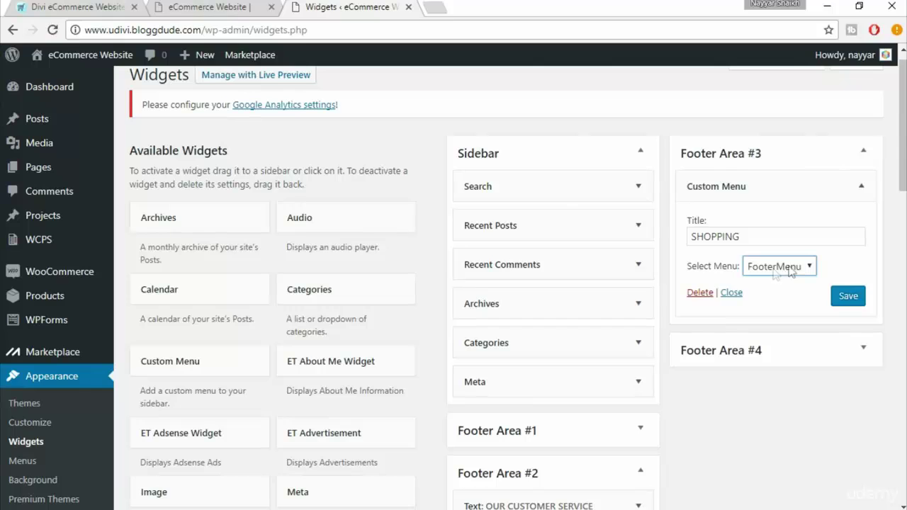
left_click(848, 296)
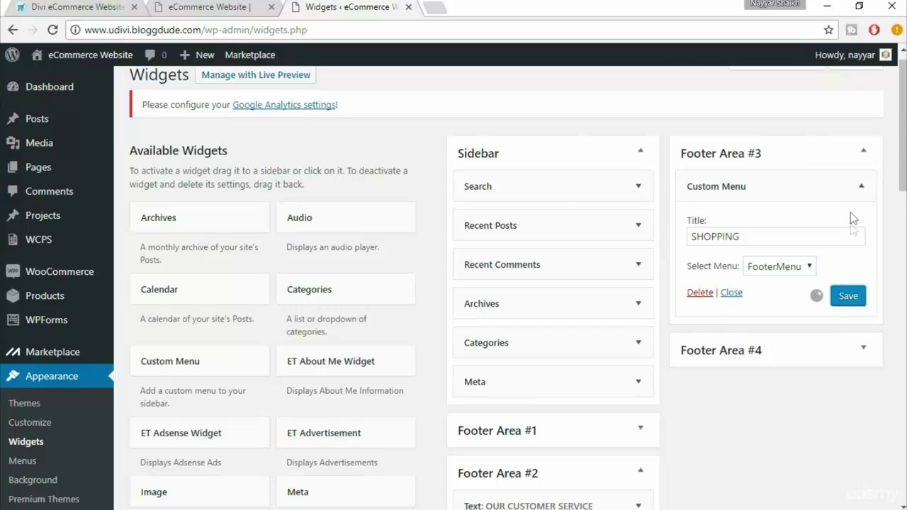
left_click(861, 154)
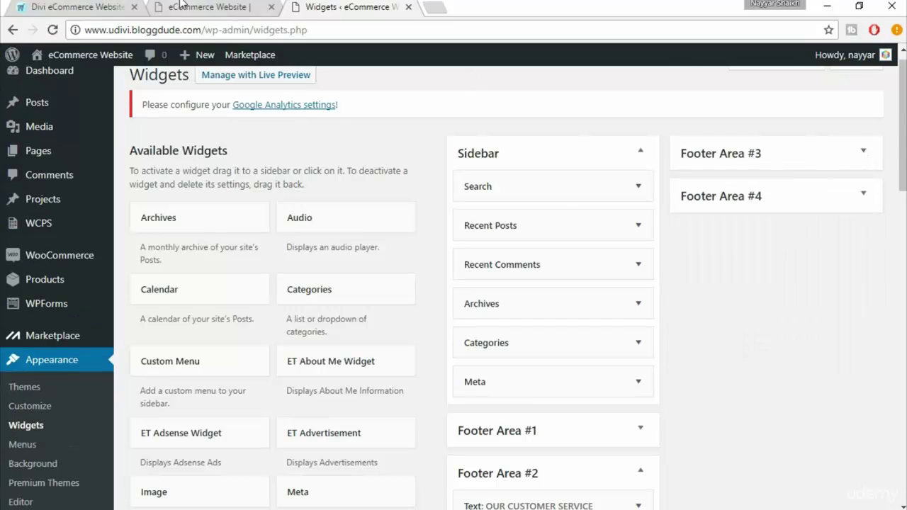
Check the PAYMENT OPTIONS heading on eDivi, then add a Text widget to Footer Area #4.
left_click(78, 6)
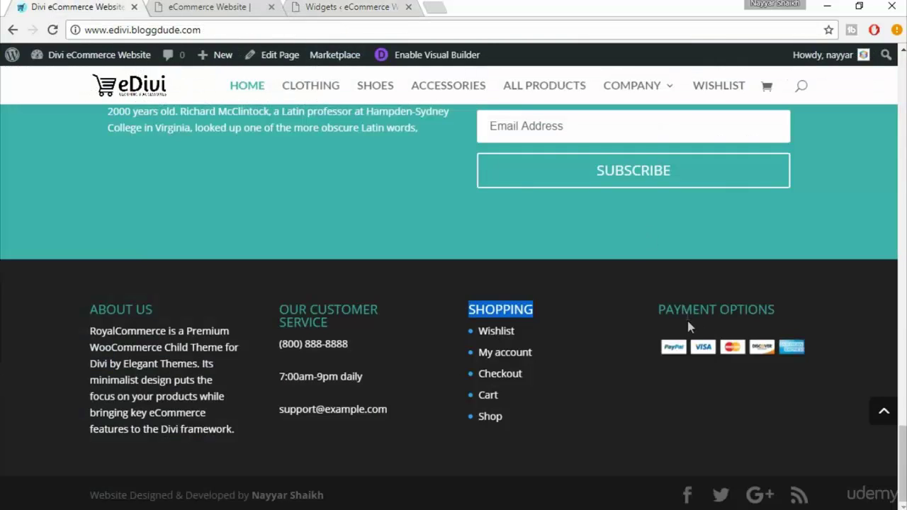
left_click_drag(660, 309, 793, 306)
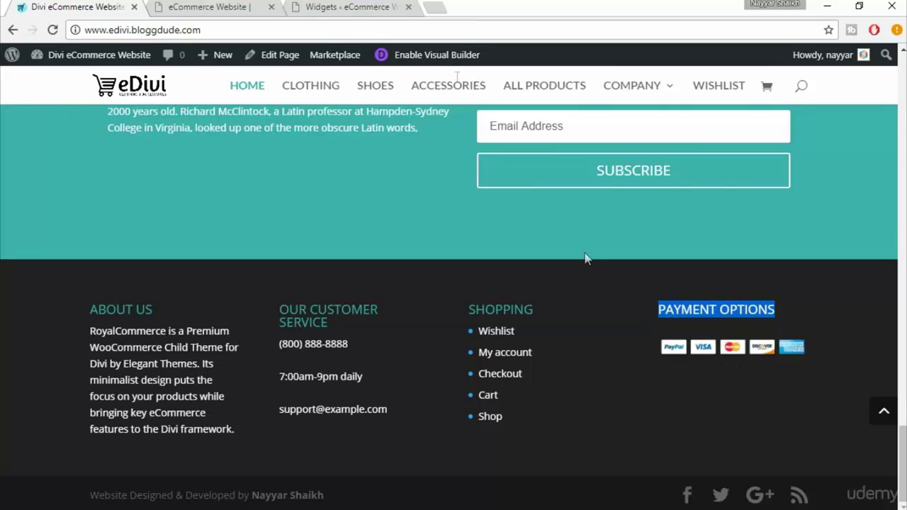
left_click(377, 6)
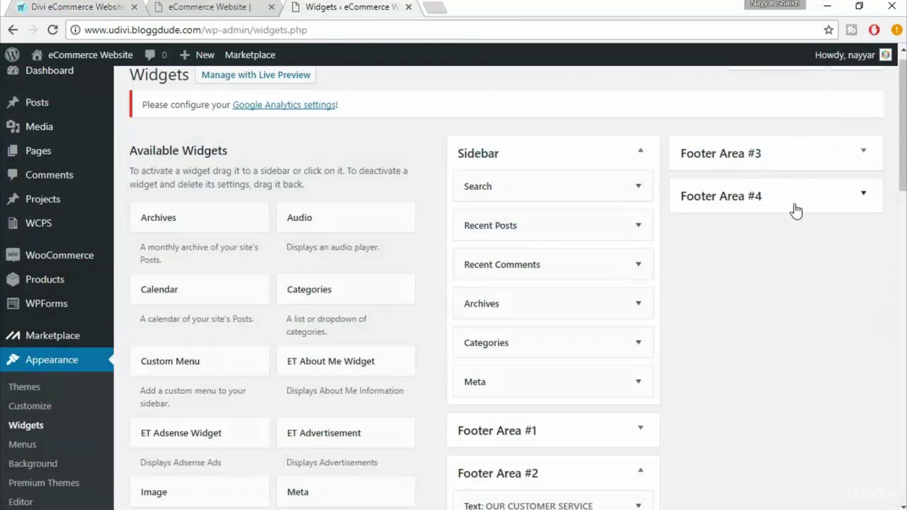
scroll(320, 344, "down", 4)
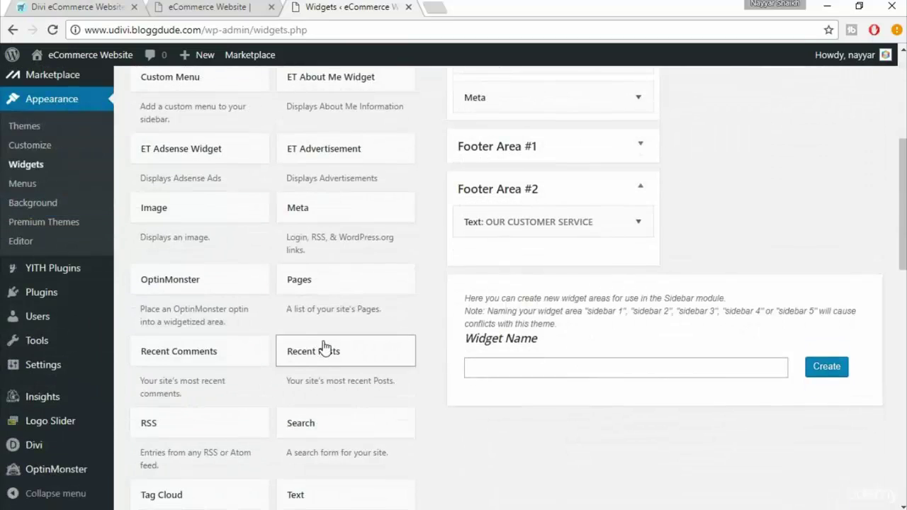
scroll(324, 348, "down", 1)
left_click(344, 426)
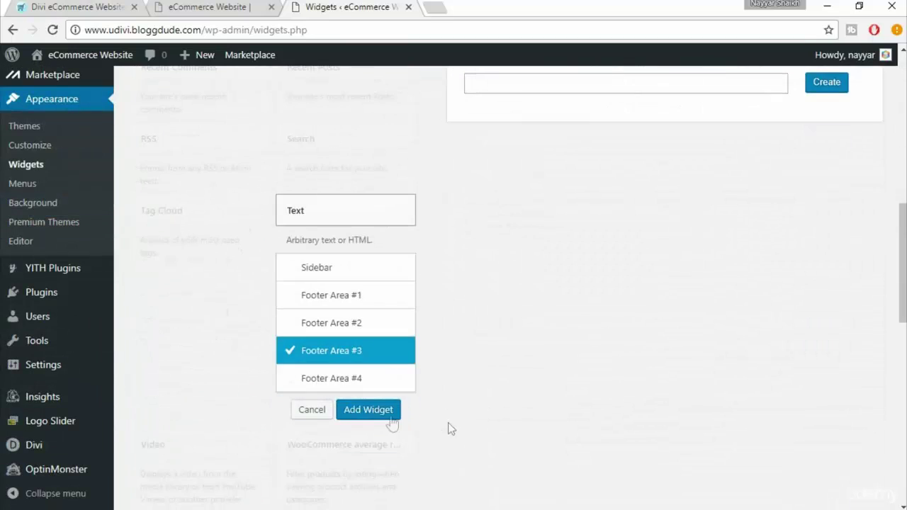
left_click(353, 383)
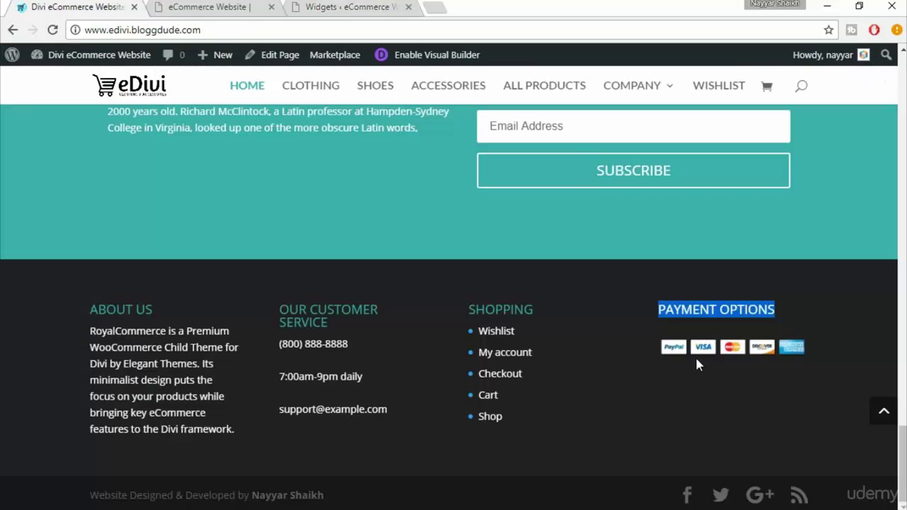
Copy the eDivi payment card icons image, paste it into the widget, and save it.
right_click(697, 348)
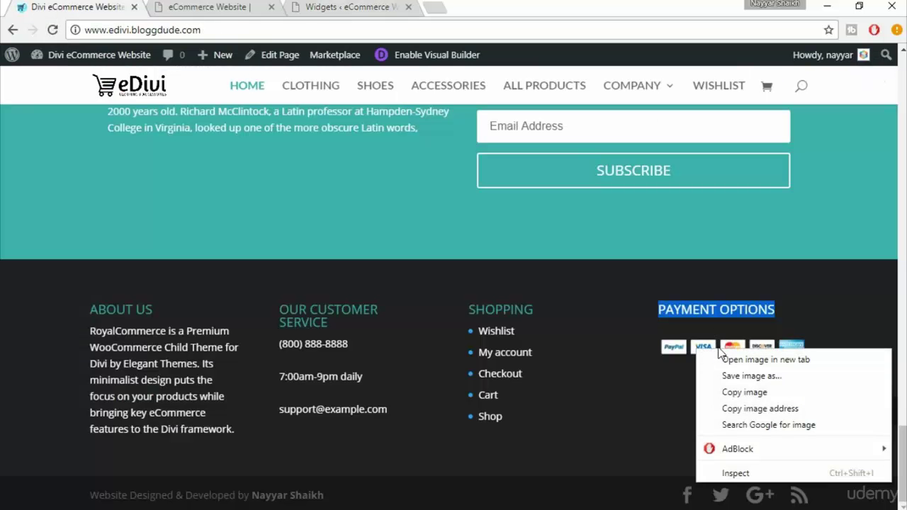
left_click(674, 356)
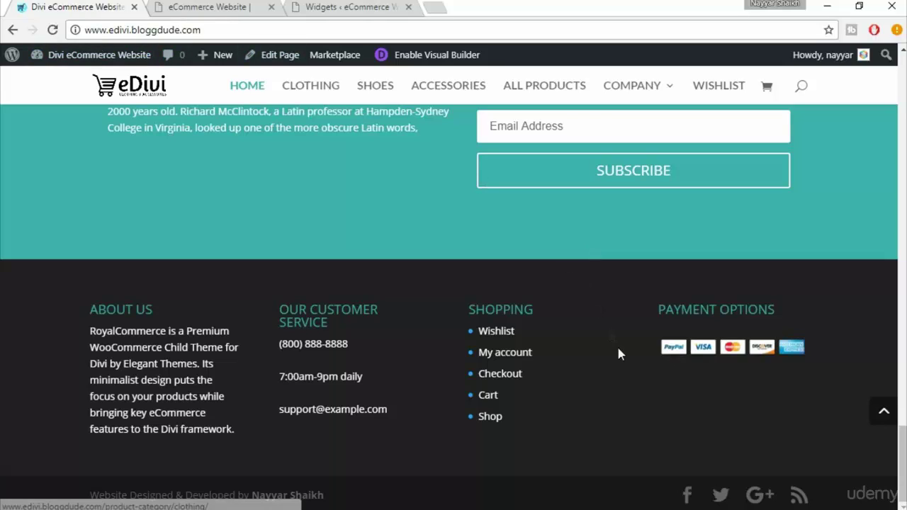
right_click(693, 346)
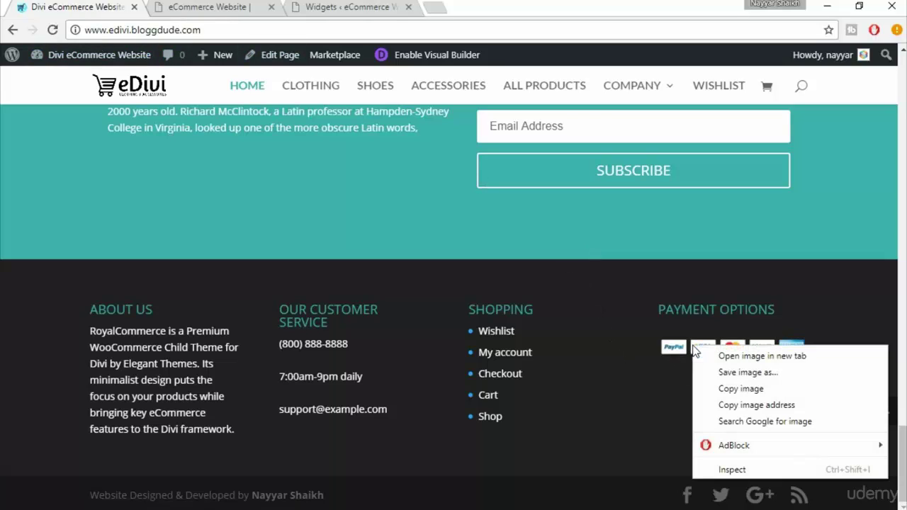
left_click(751, 390)
left_click(383, 6)
key("ctrl+v")
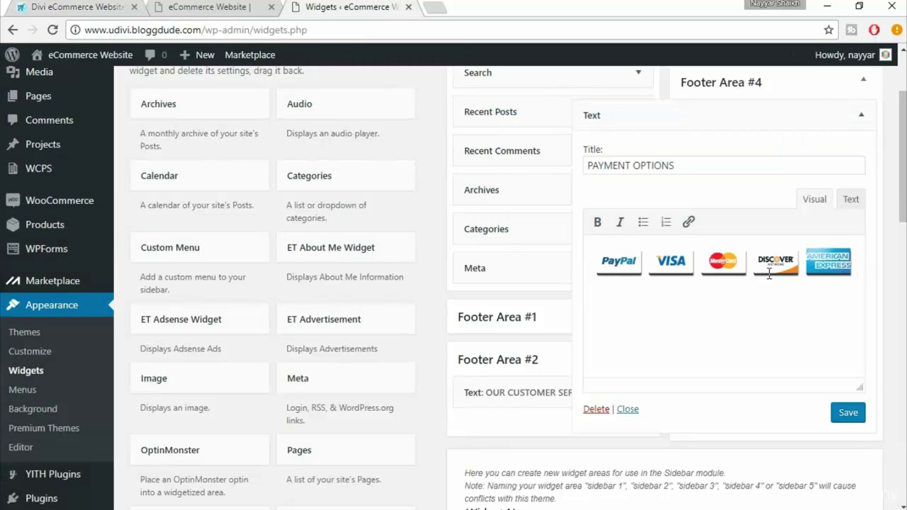
left_click(848, 417)
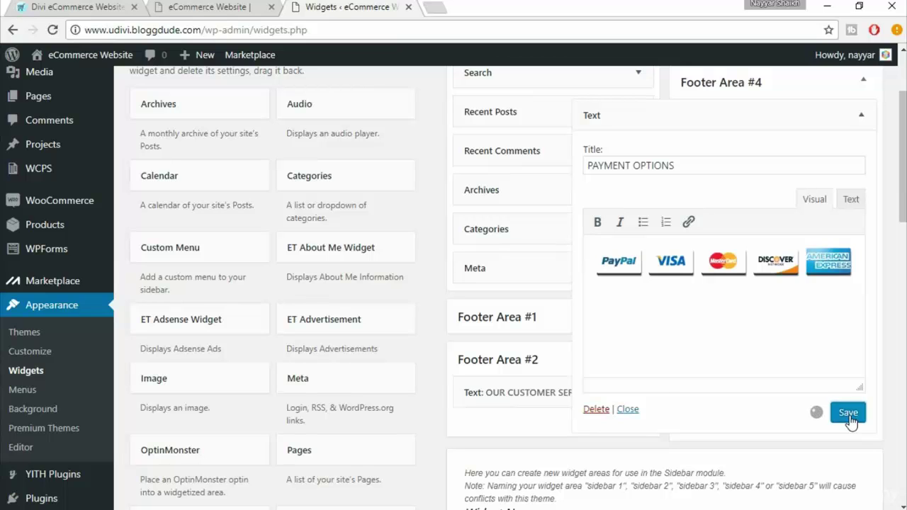
left_click(857, 122)
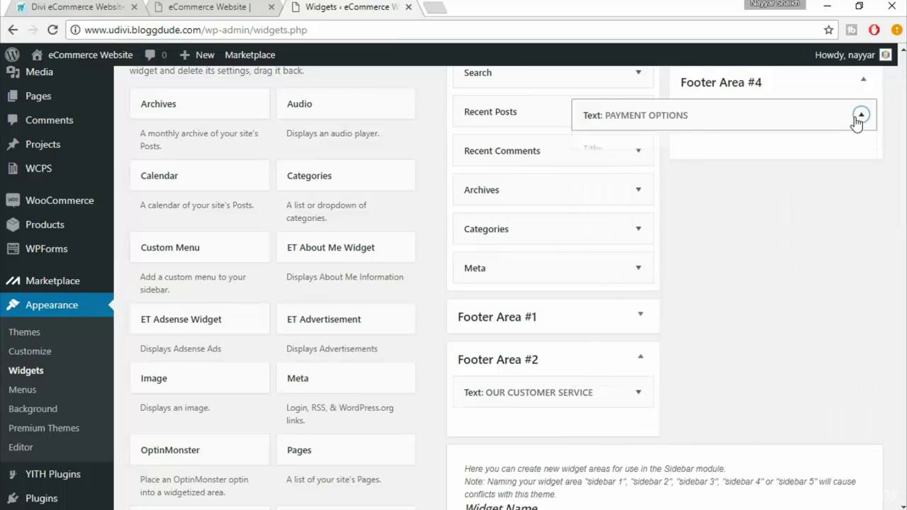
Reload the live udivi site and scroll to its footer showing the four widget columns.
left_click(237, 8)
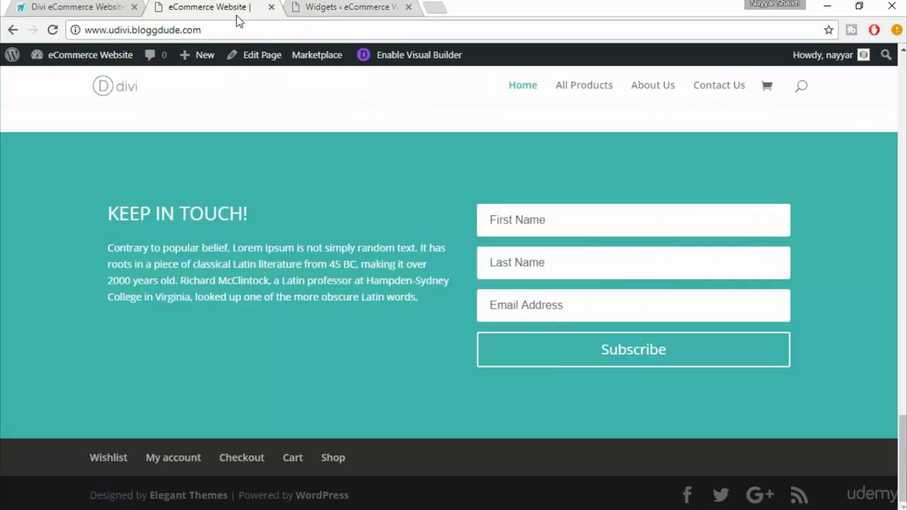
left_click(52, 29)
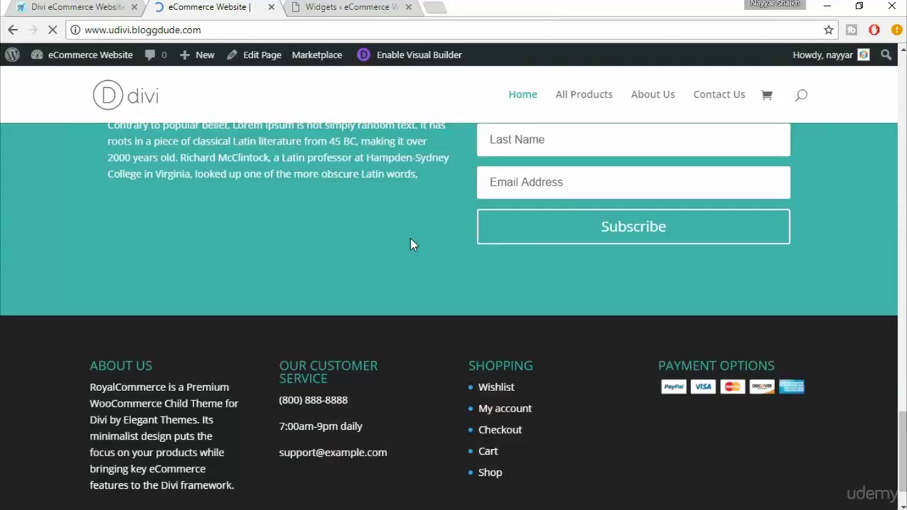
scroll(411, 245, "down", 1)
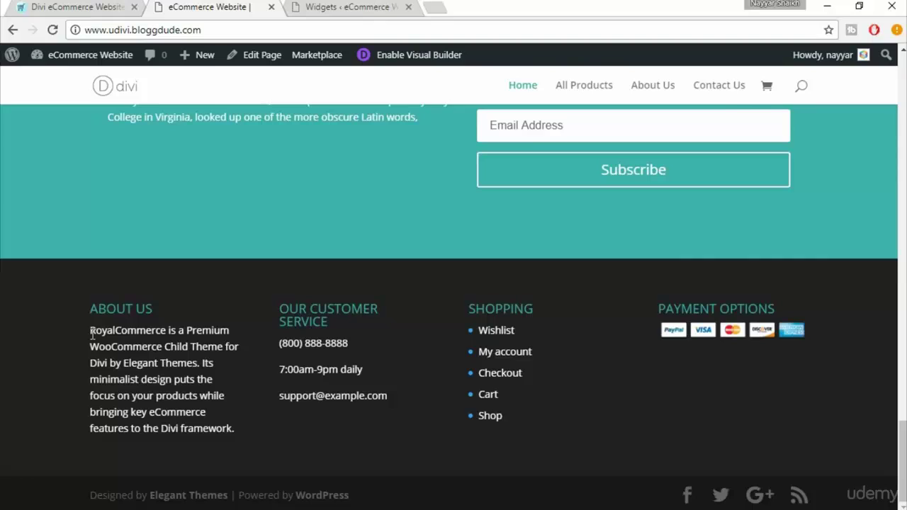
left_click_drag(91, 331, 177, 428)
left_click(291, 383)
left_click(89, 4)
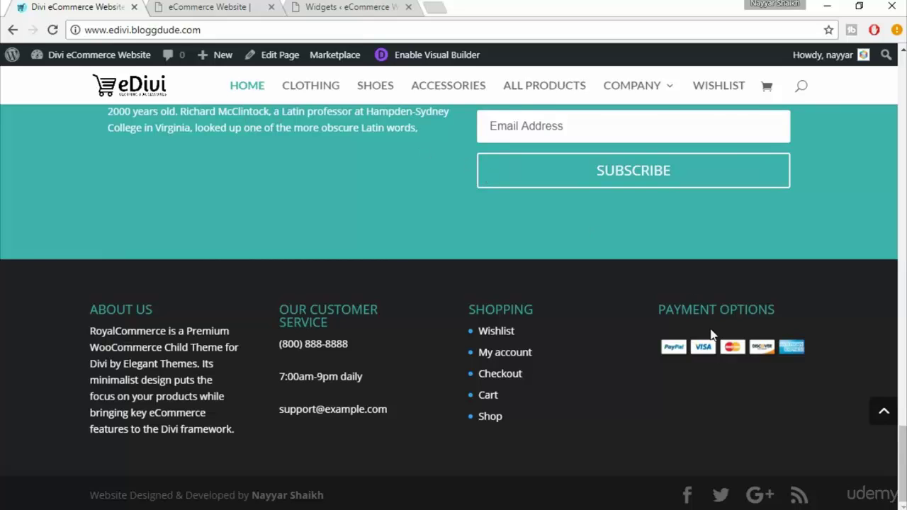
key("ctrl+Tab")
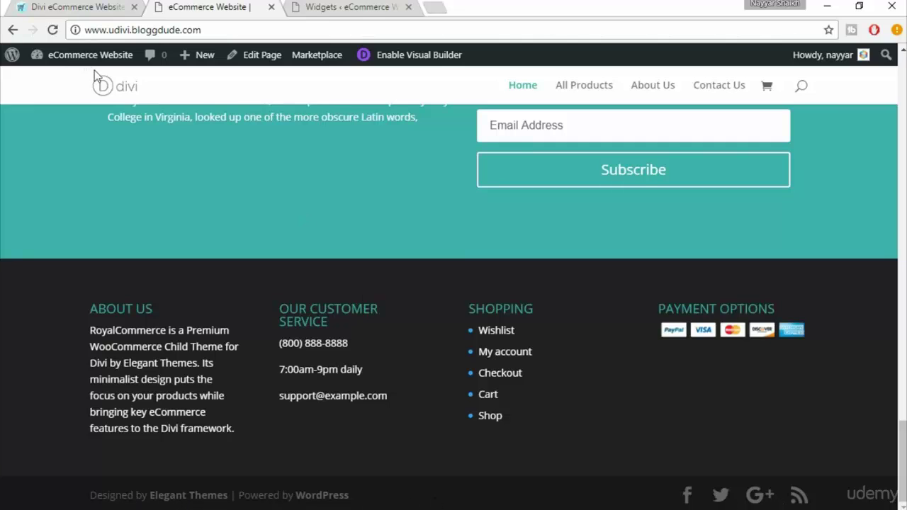
mouse_move(89, 57)
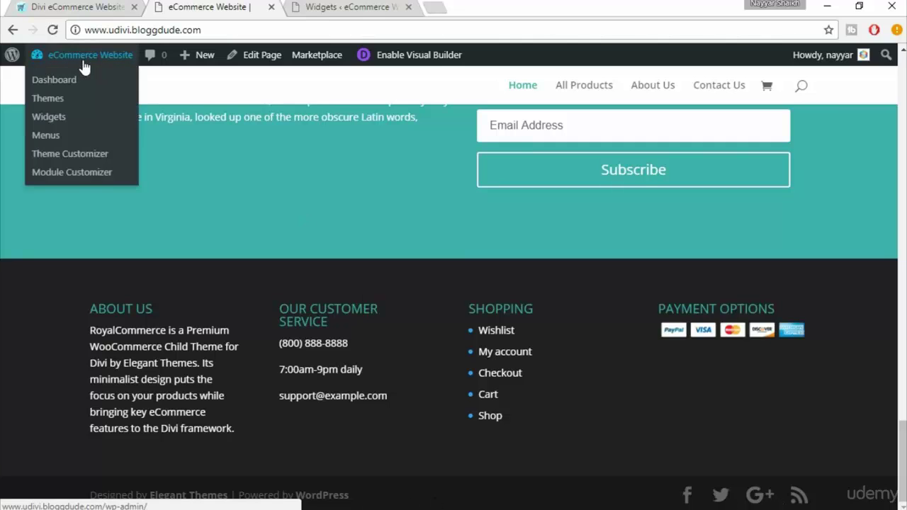
Open the Theme Customizer's Footer settings section list.
left_click(79, 164)
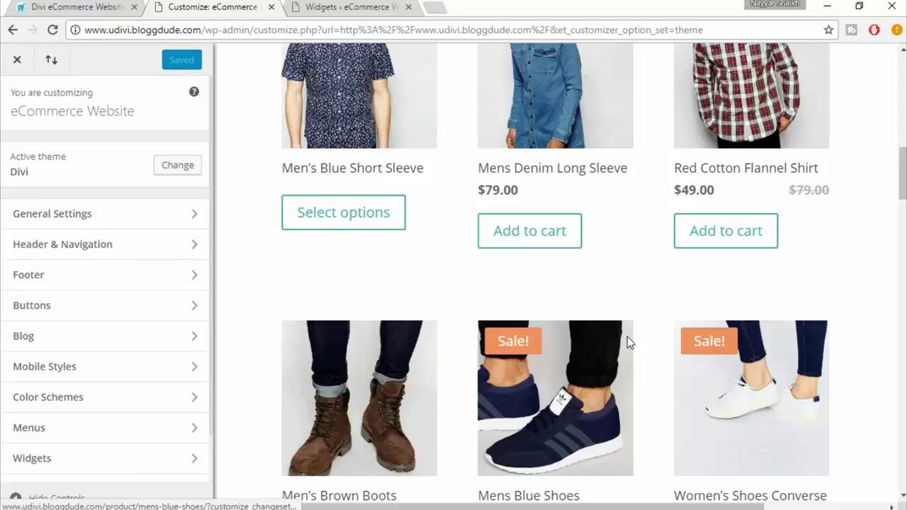
scroll(627, 337, "down", 10)
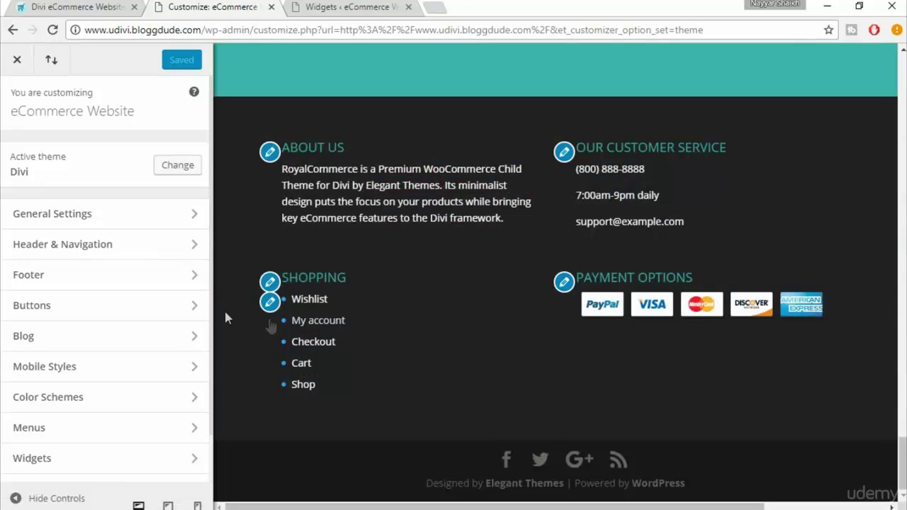
left_click(59, 283)
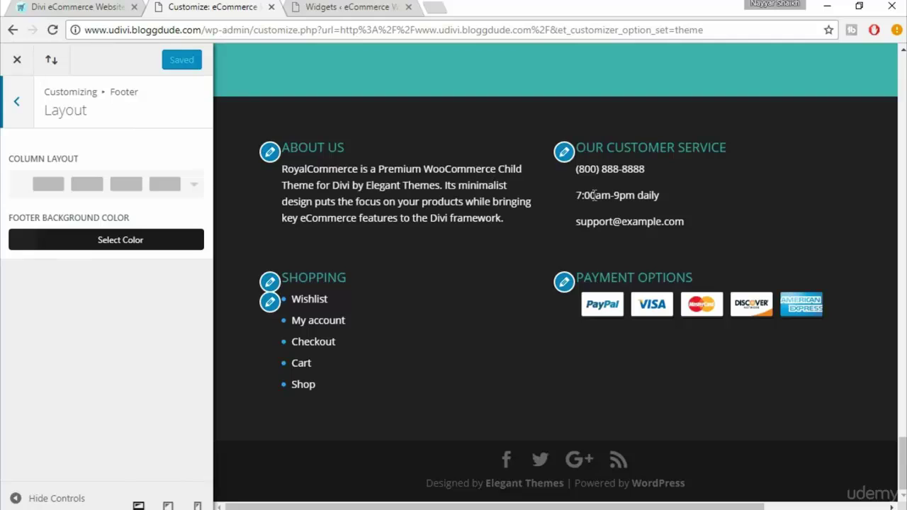
left_click(15, 107)
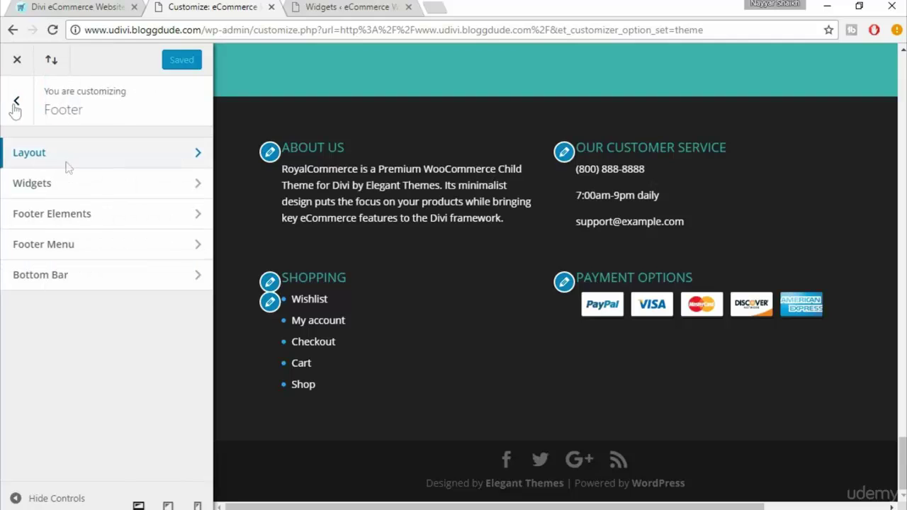
Review the footer Widgets colour and text options, then return to the Footer section list.
left_click(93, 190)
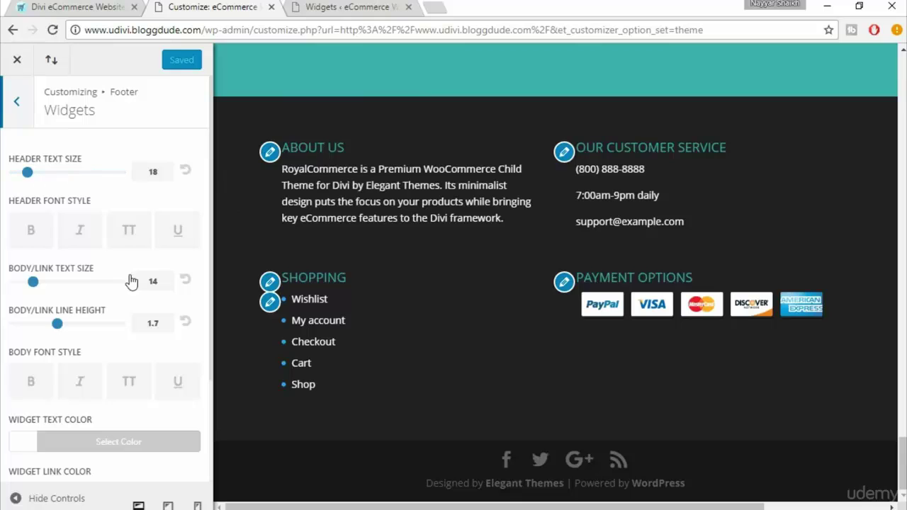
scroll(131, 312, "down", 2)
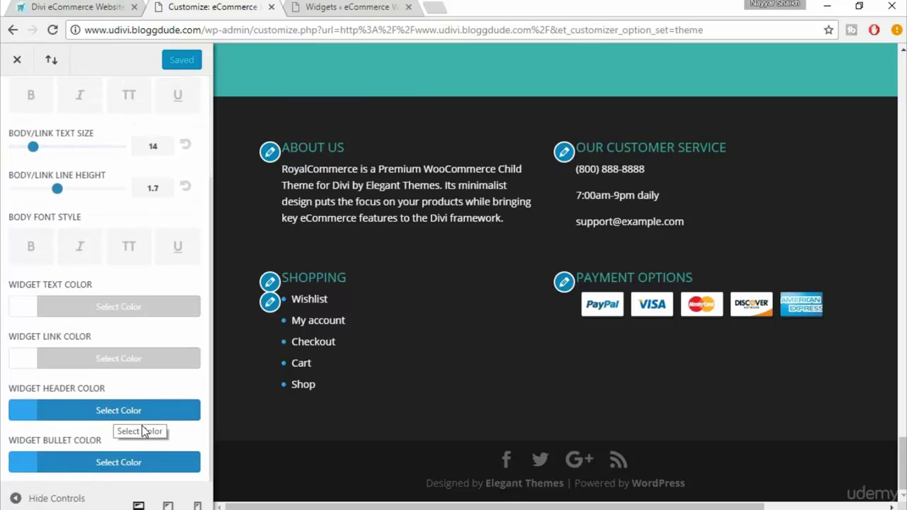
scroll(28, 87, "up", 3)
left_click(10, 103)
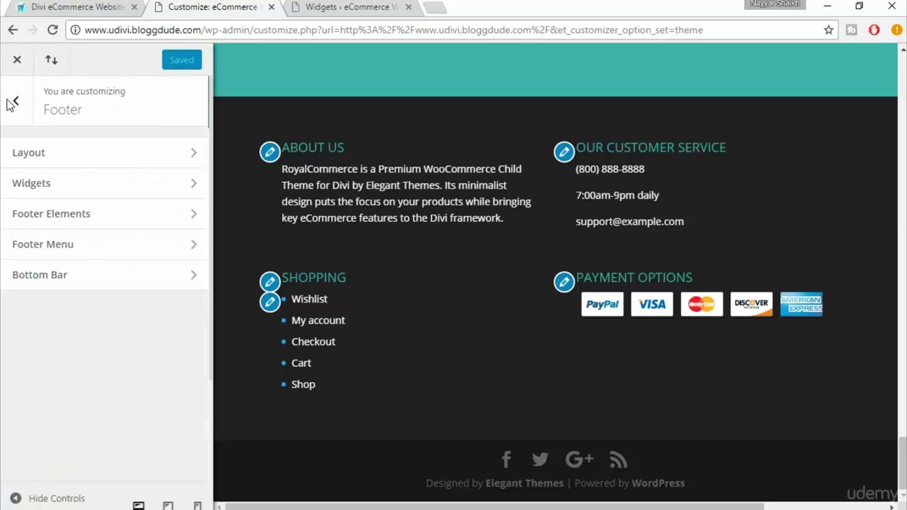
Toggle Footer Elements' Show Social Icons off and back on.
left_click(104, 214)
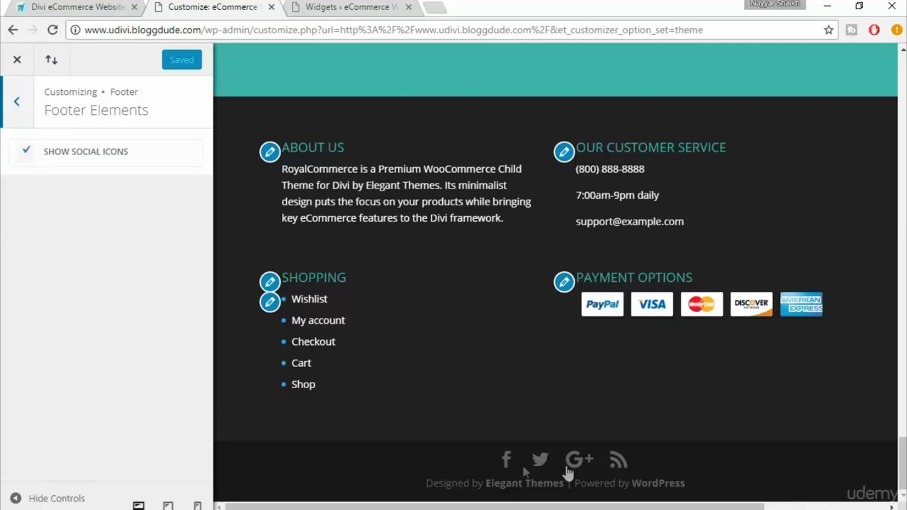
left_click(51, 154)
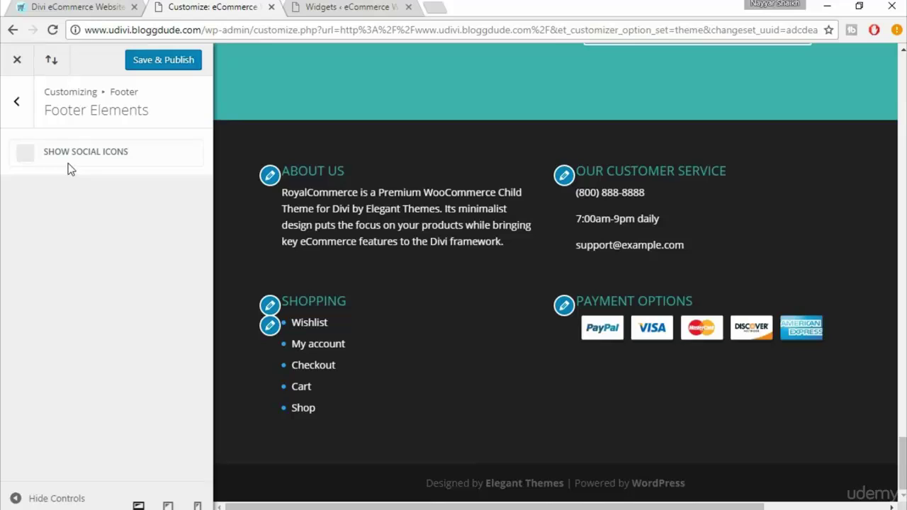
left_click(70, 159)
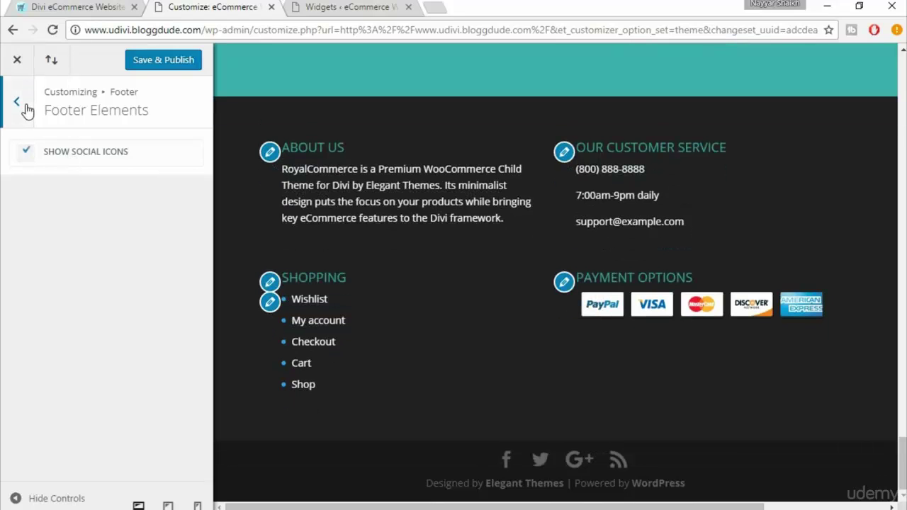
left_click(18, 103)
Look at Footer Menu, then open Bottom Bar's Edit Footer Credits field.
left_click(73, 245)
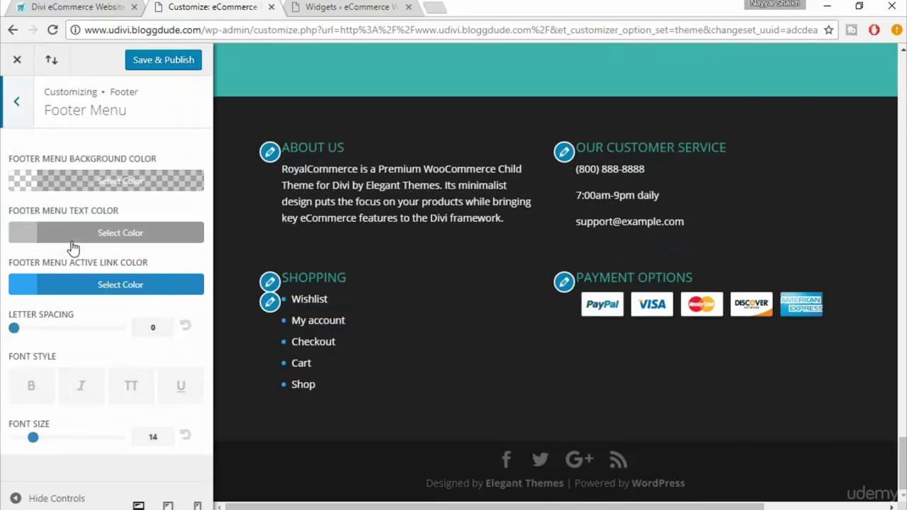
left_click(17, 101)
left_click(87, 290)
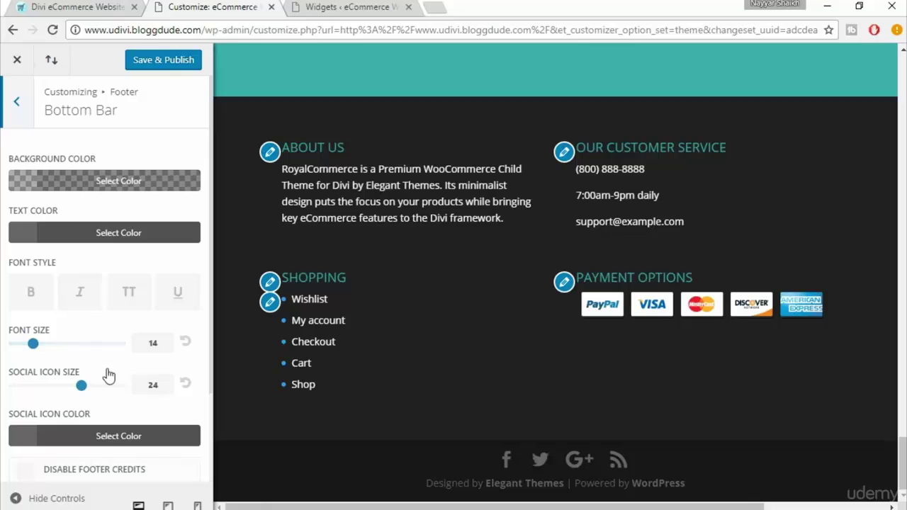
scroll(189, 396, "down", 3)
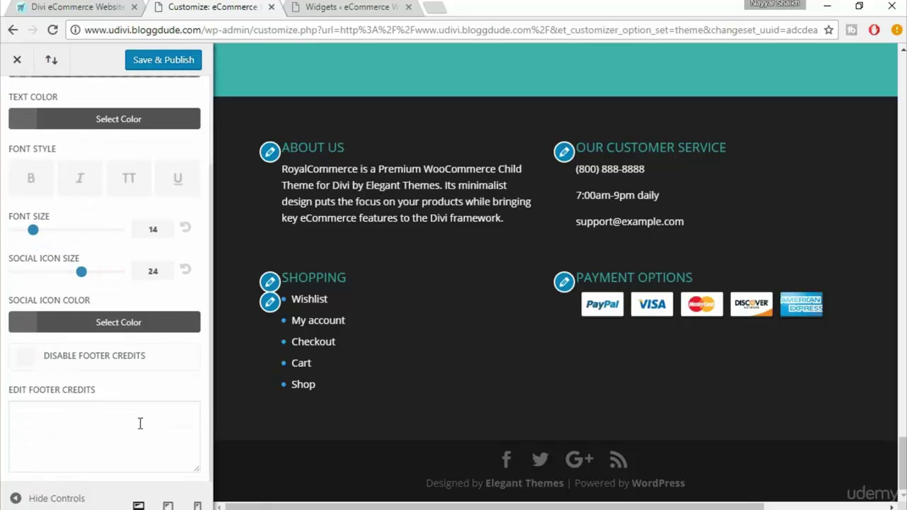
left_click(140, 424)
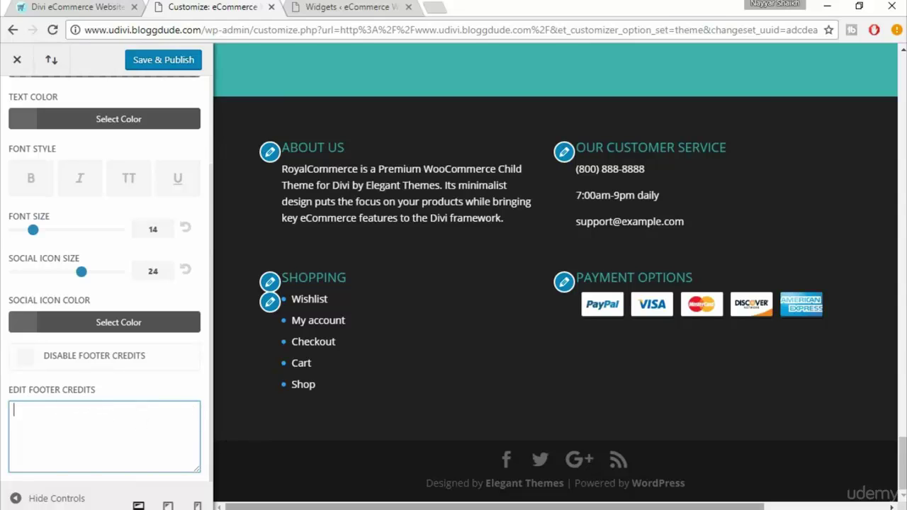
Copy the prepared footer credits HTML line from the Notepad notes.
key("alt+Tab")
type("rea Code****/")
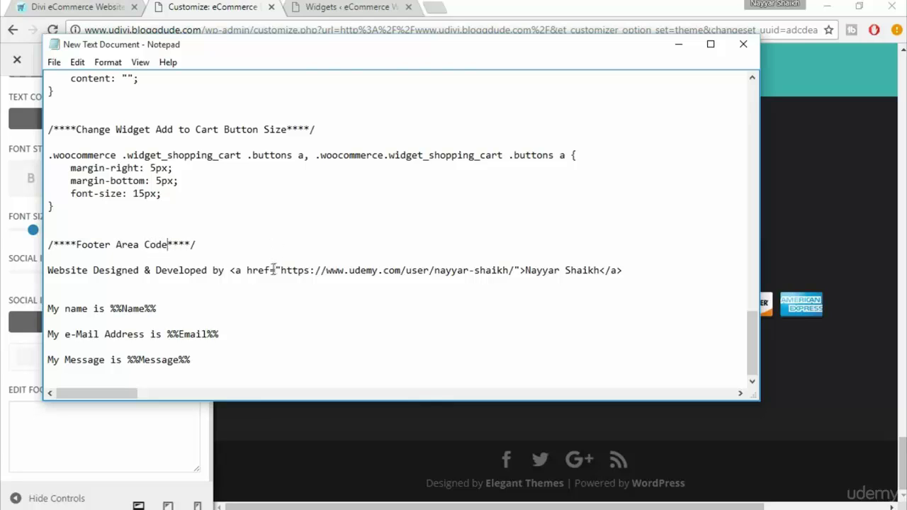
left_click_drag(74, 247, 167, 246)
left_click(167, 246)
left_click_drag(48, 270, 648, 279)
key("ctrl+c")
left_click(118, 435)
Paste the 'Website Designed & Developed by' credits line, change the linked author name, and Save & Publish.
key("ctrl+v")
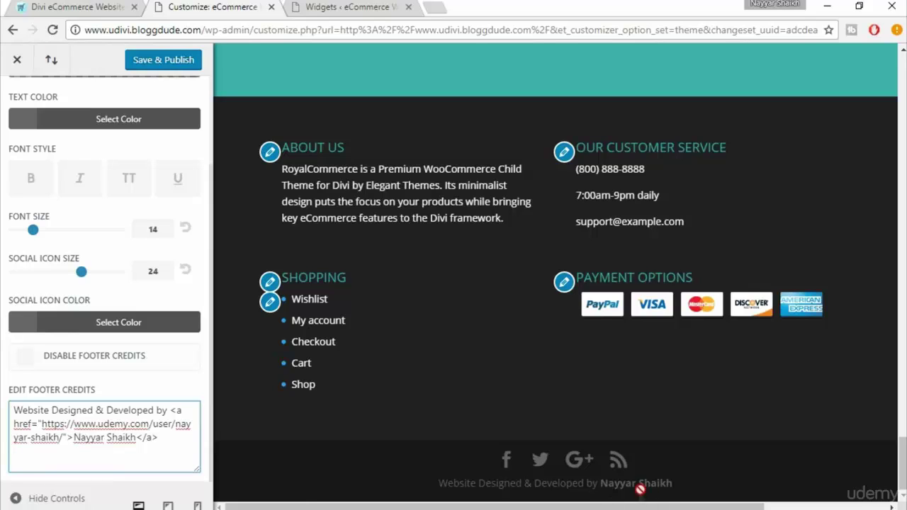
left_click_drag(73, 439, 154, 438)
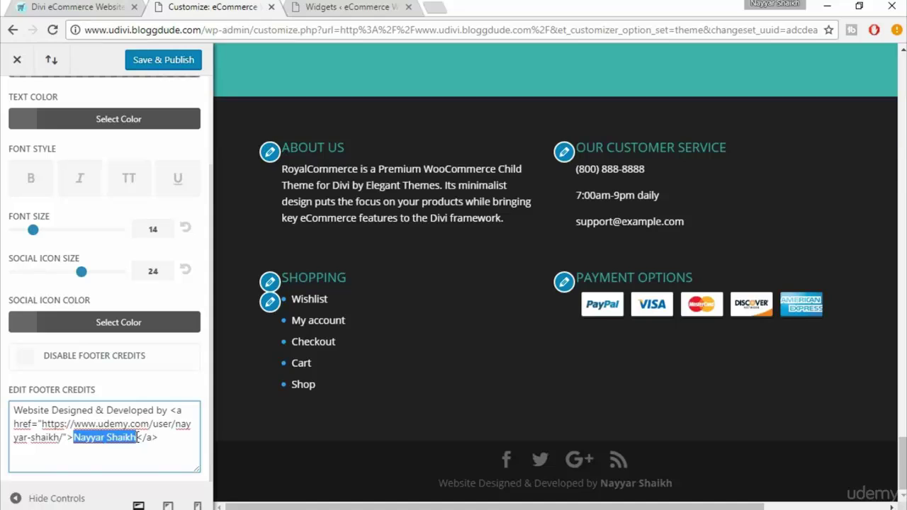
type("Afzal Kh")
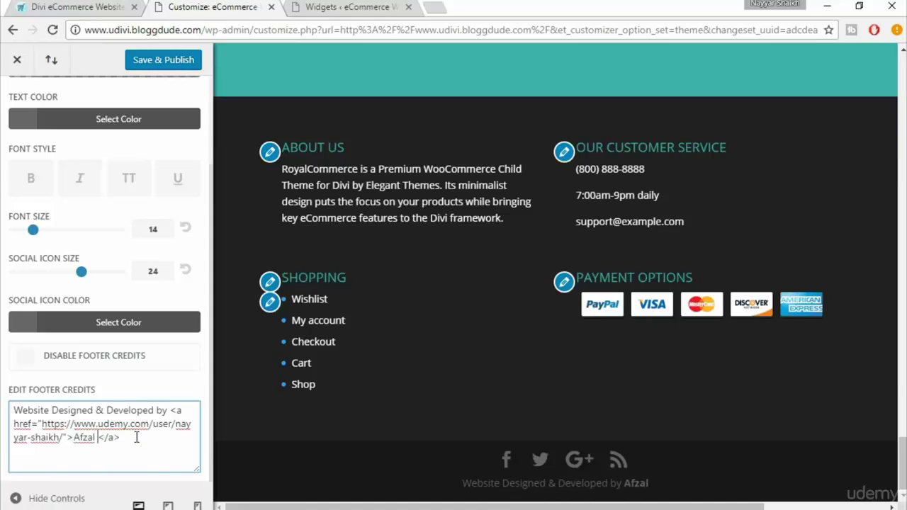
type("an")
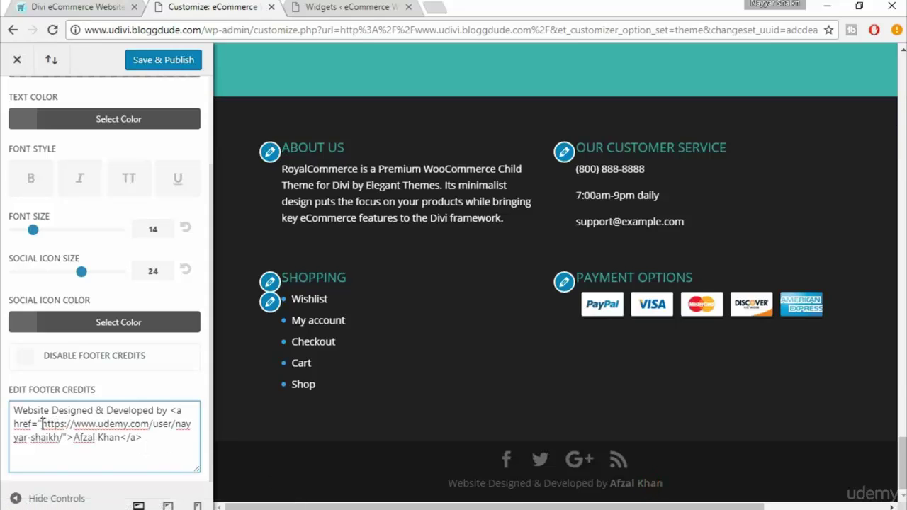
left_click_drag(42, 424, 56, 438)
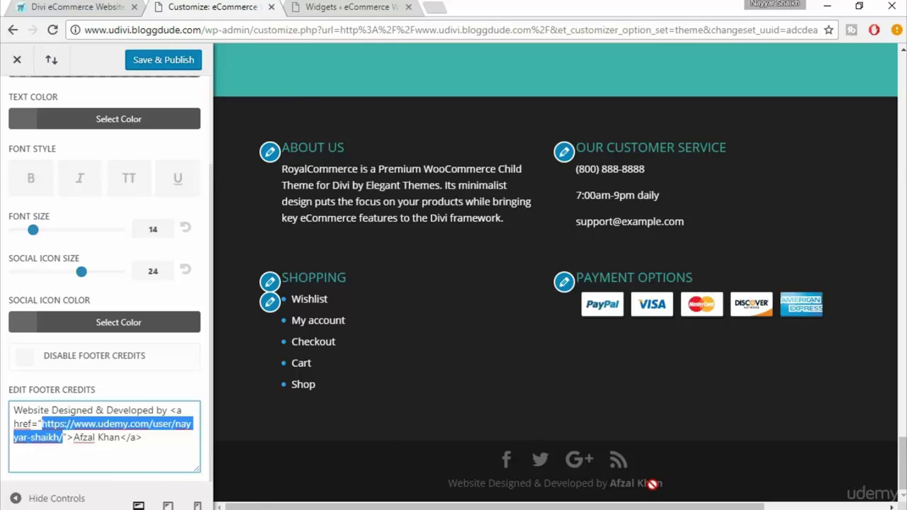
left_click(142, 447)
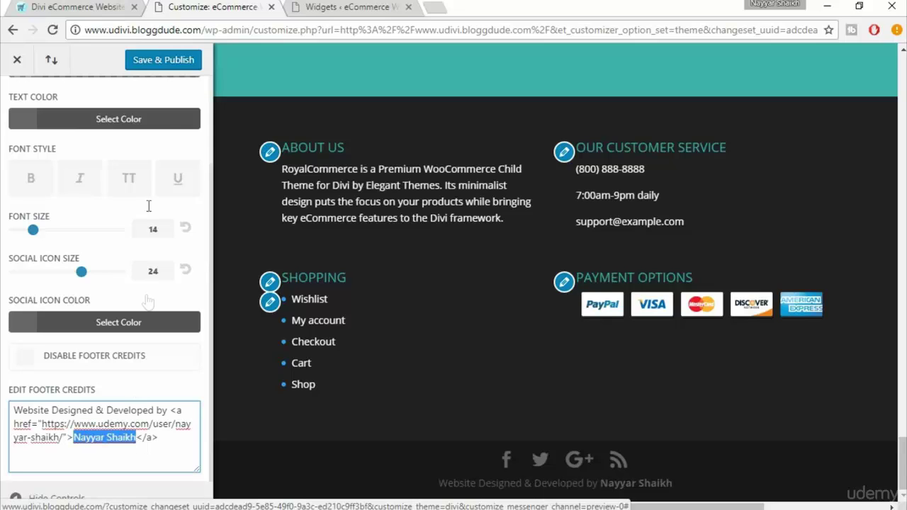
left_click(171, 61)
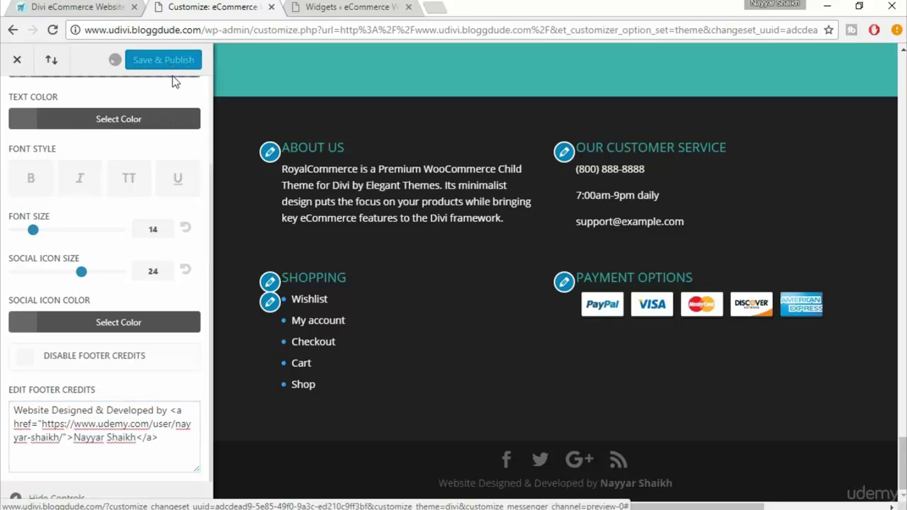
Close the Customizer, test the live footer's Facebook icon link, then go to the Widgets page.
left_click(18, 61)
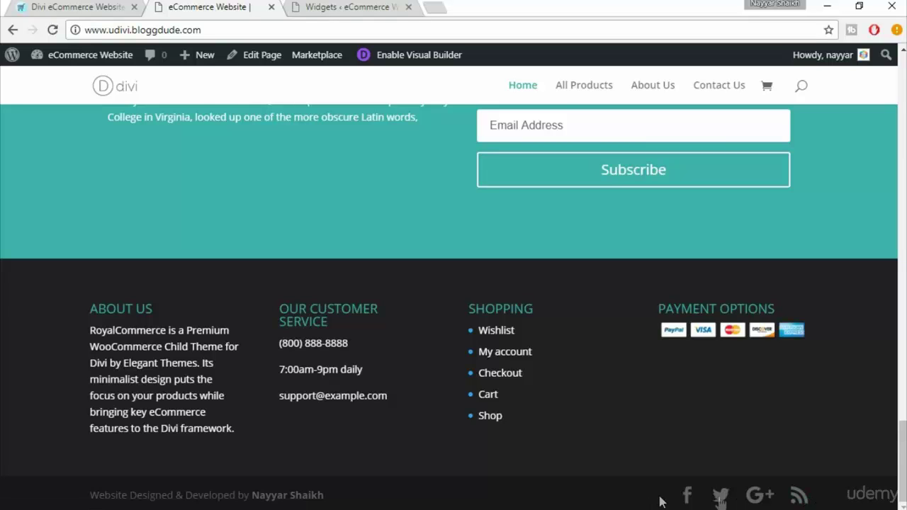
left_click(686, 495)
scroll(728, 496, "down", 15)
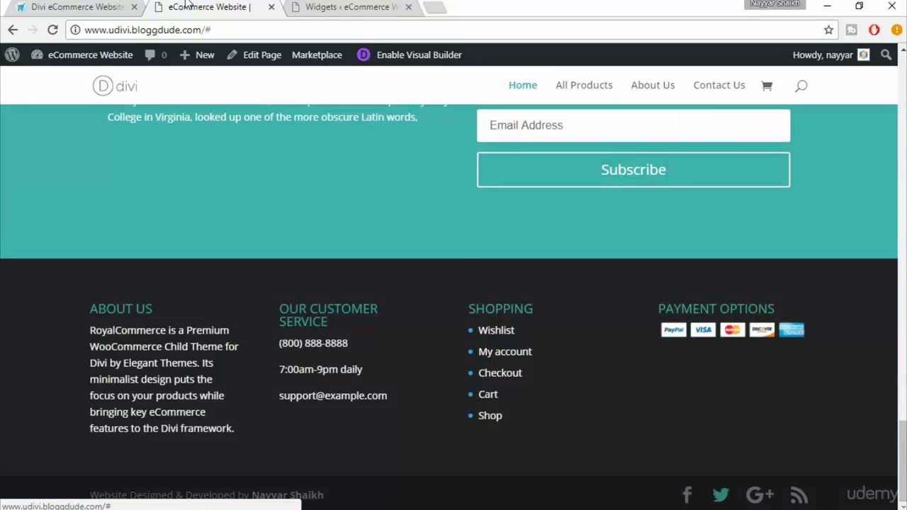
left_click(358, 7)
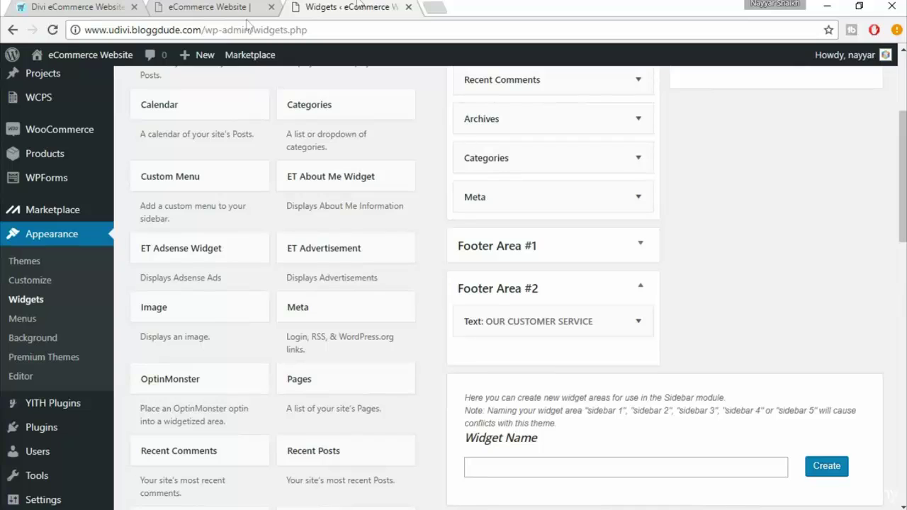
Open Divi Theme Options and scroll to the social profile URL fields.
scroll(61, 298, "down", 10)
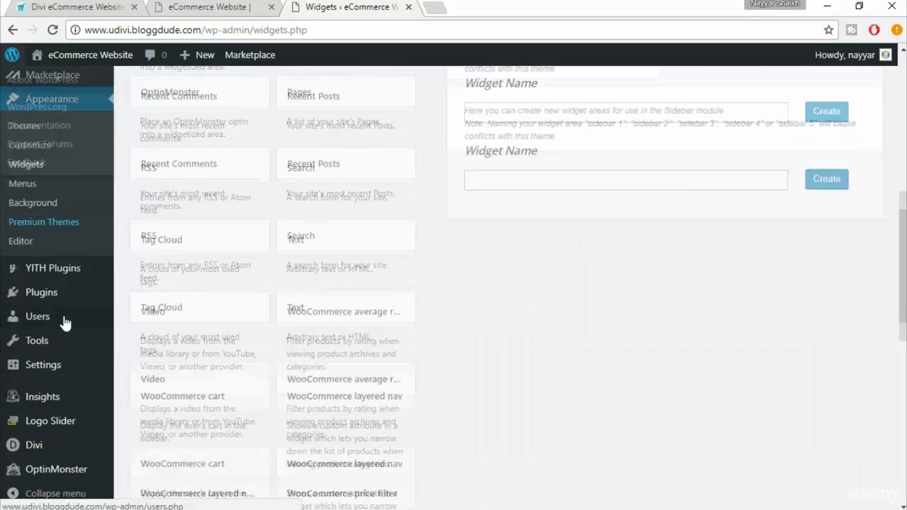
mouse_move(40, 452)
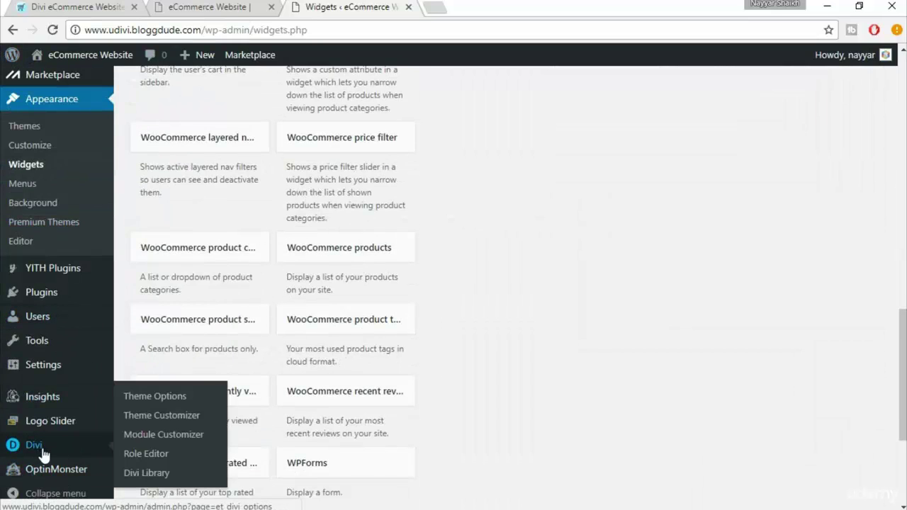
left_click(39, 447)
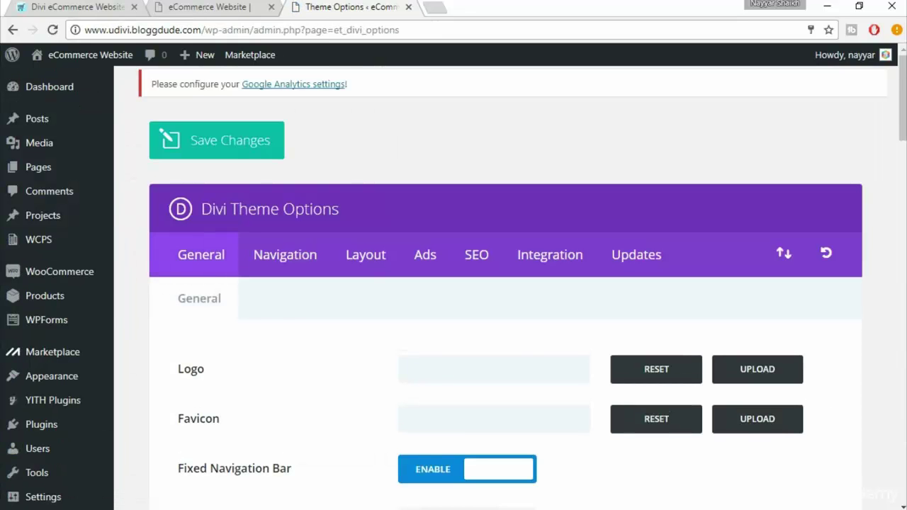
scroll(496, 283, "down", 10)
scroll(297, 128, "down", 8)
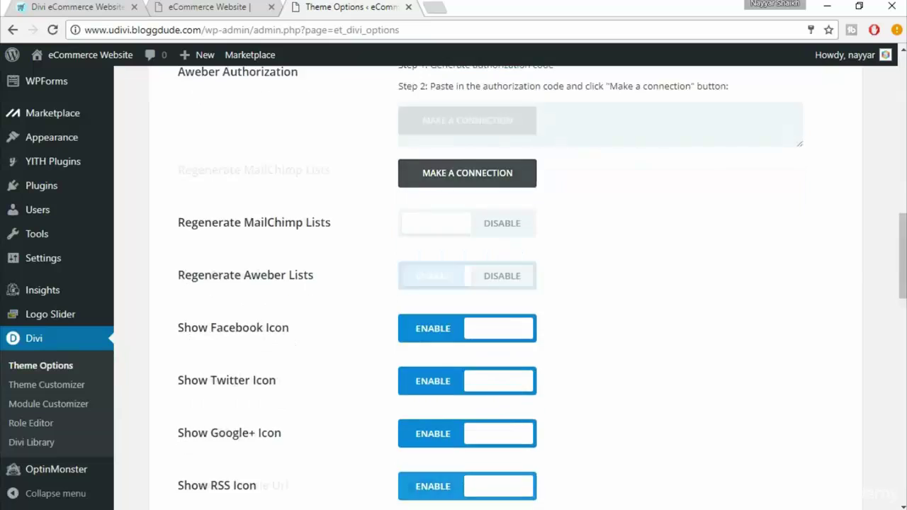
Save Theme Options with '#' Facebook, Twitter and Google+ URLs, then return to the live site.
left_click_drag(444, 132, 419, 136)
left_click_drag(427, 182, 394, 185)
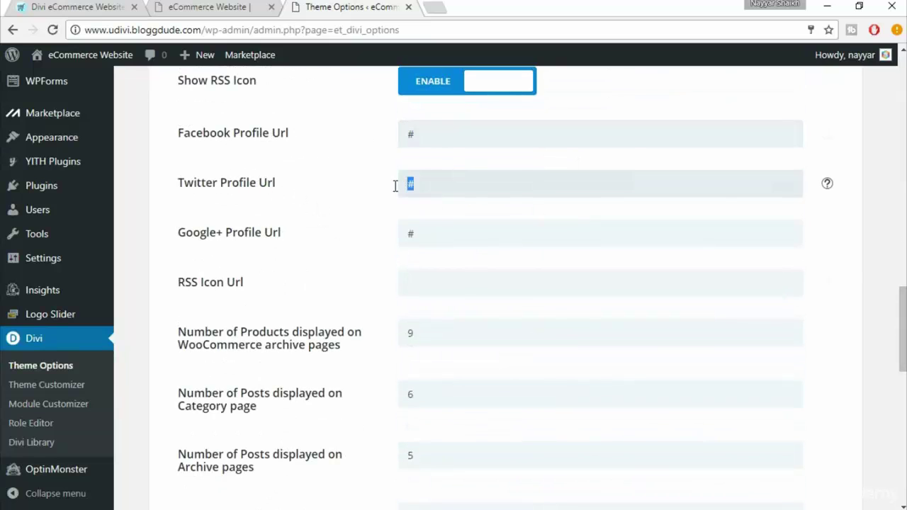
left_click_drag(439, 239, 397, 238)
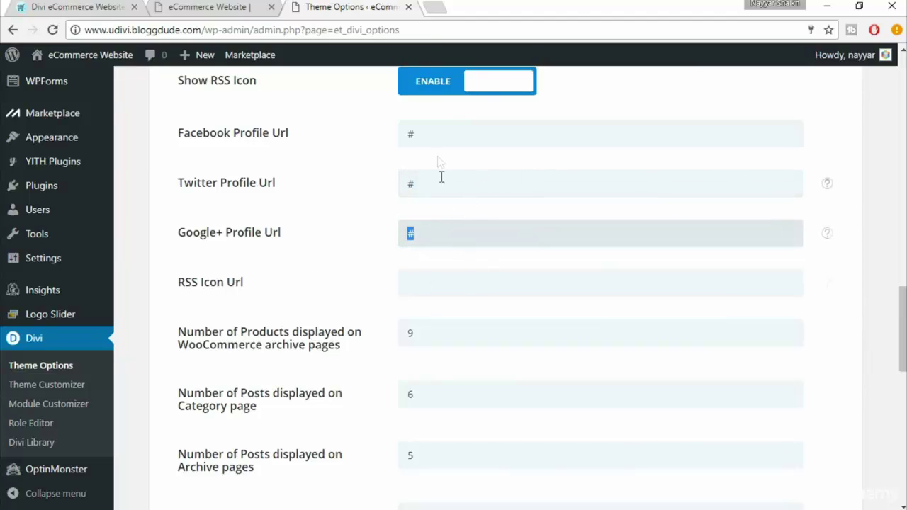
scroll(496, 272, "down", 15)
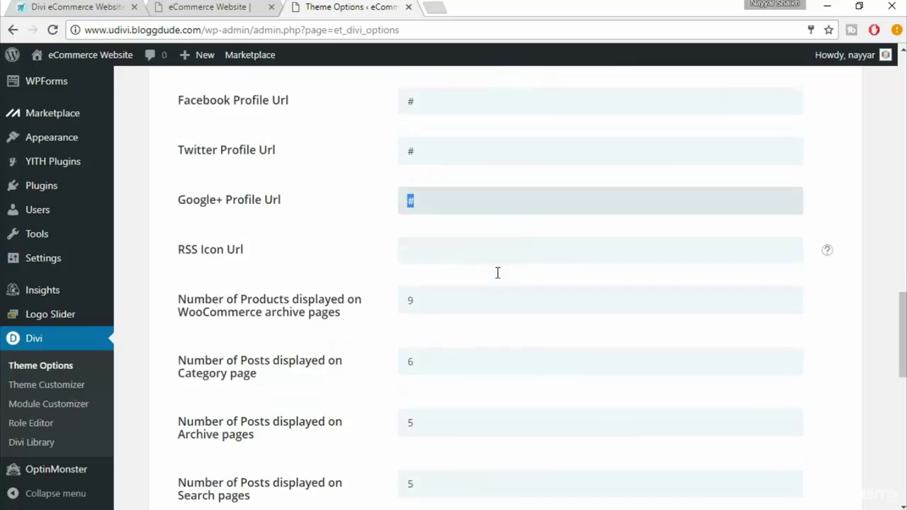
left_click(217, 403)
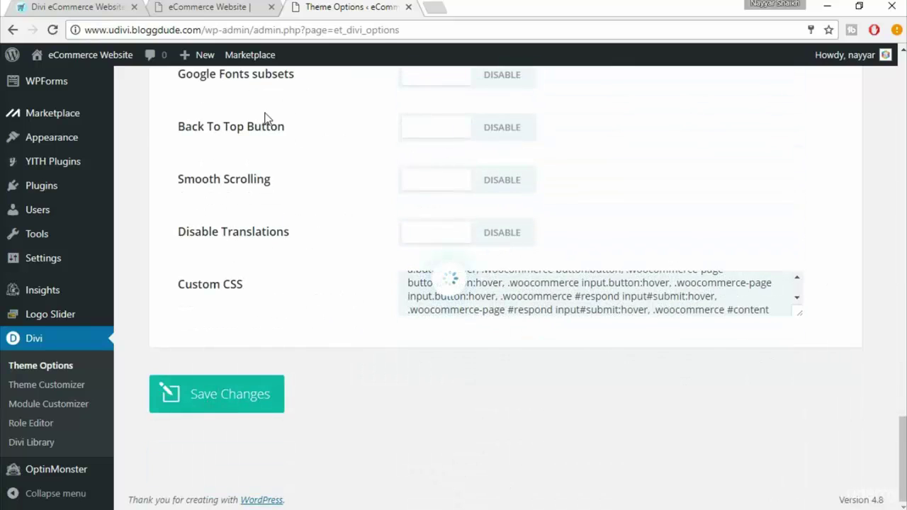
left_click(225, 5)
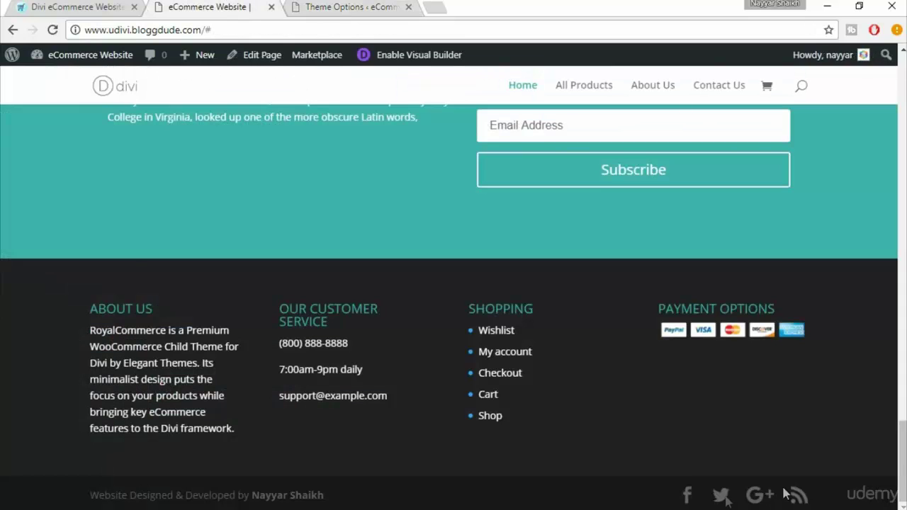